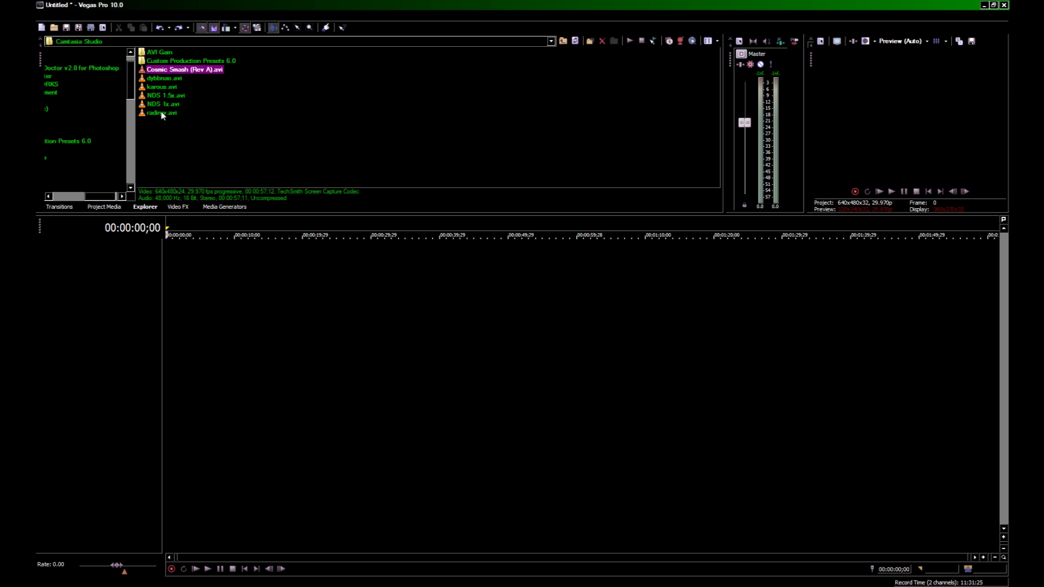
# Place the Cosmic Smash, dybbnao, karous and radirgy clips on separate track pairs, staggered diagonally
pyautogui.moveTo(165, 71); pyautogui.dragTo(170, 263)
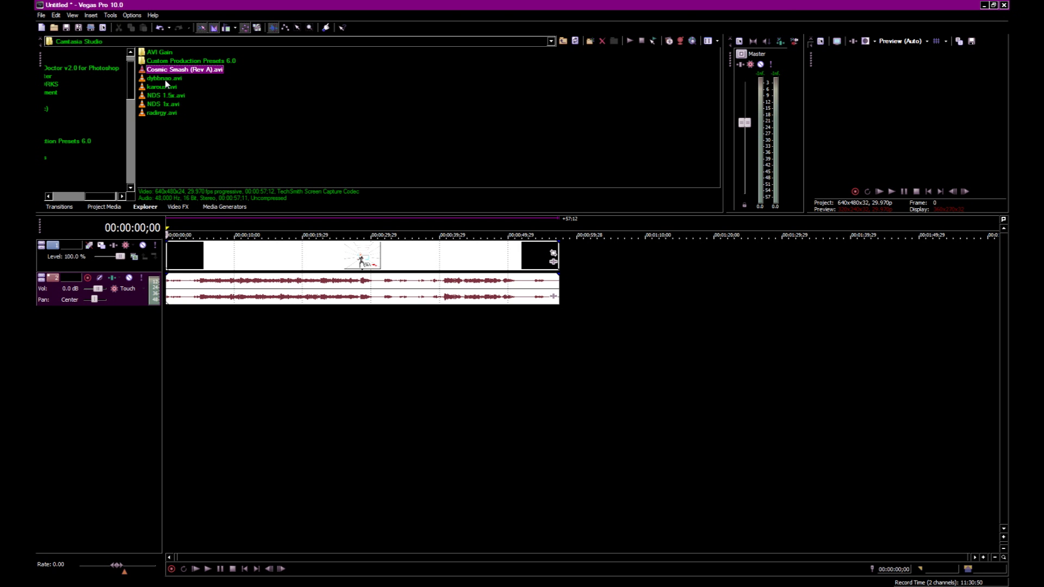
pyautogui.moveTo(165, 80); pyautogui.dragTo(534, 338)
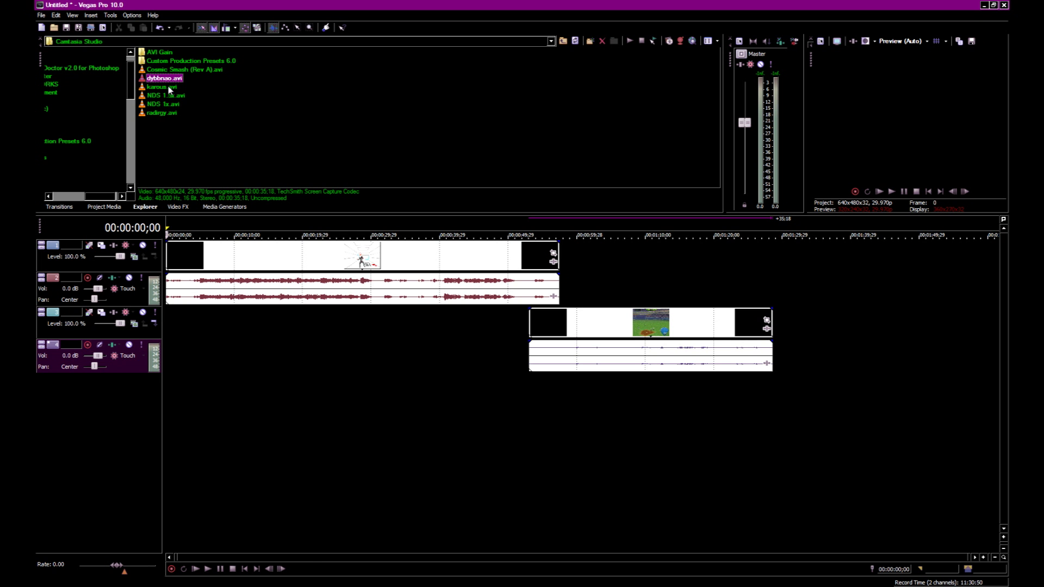
pyautogui.moveTo(310, 560); pyautogui.dragTo(422, 561)
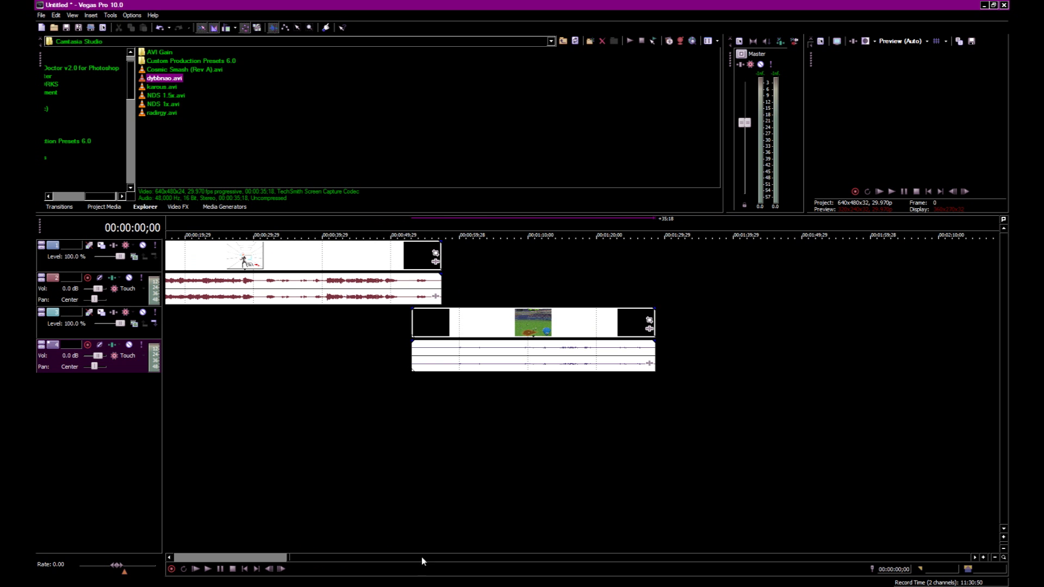
pyautogui.moveTo(164, 91); pyautogui.dragTo(619, 405)
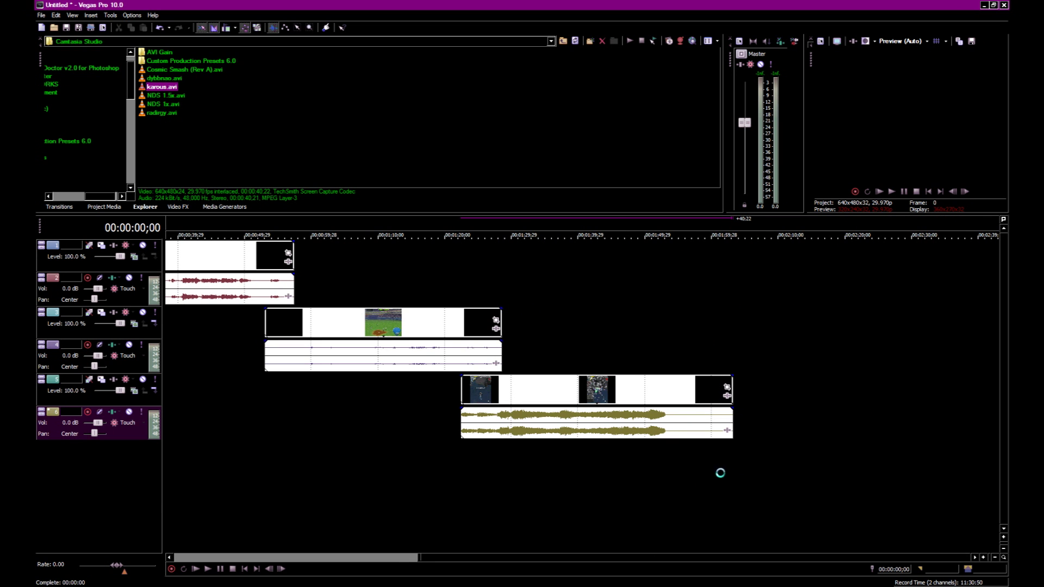
pyautogui.moveTo(720, 473); pyautogui.dragTo(720, 473)
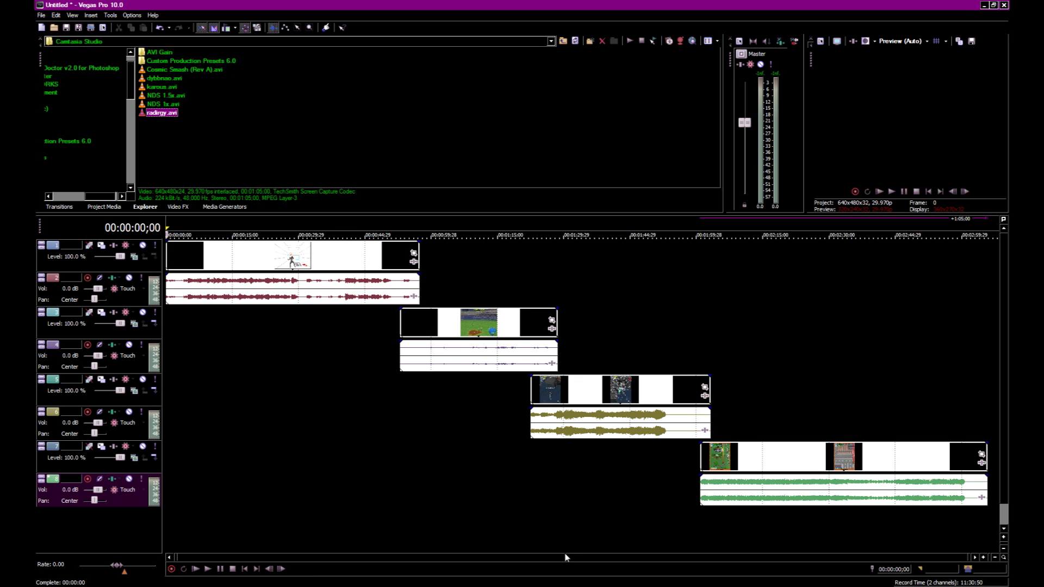
# Split Cosmic Smash at 17;07, delete the opening part, and slide the rest to the timeline start
pyautogui.click(258, 269)
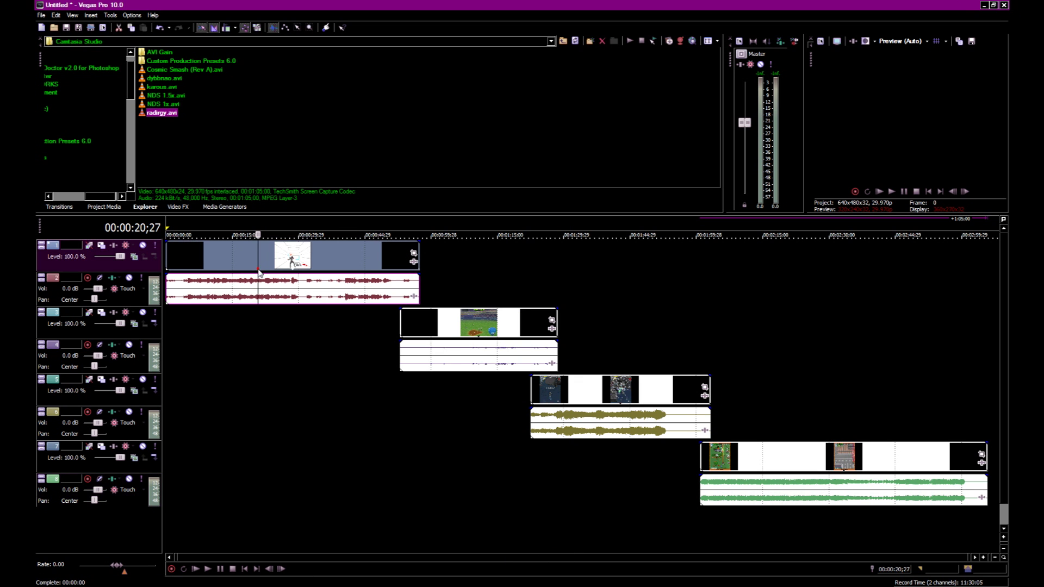
pyautogui.click(203, 259)
pyautogui.click(180, 269)
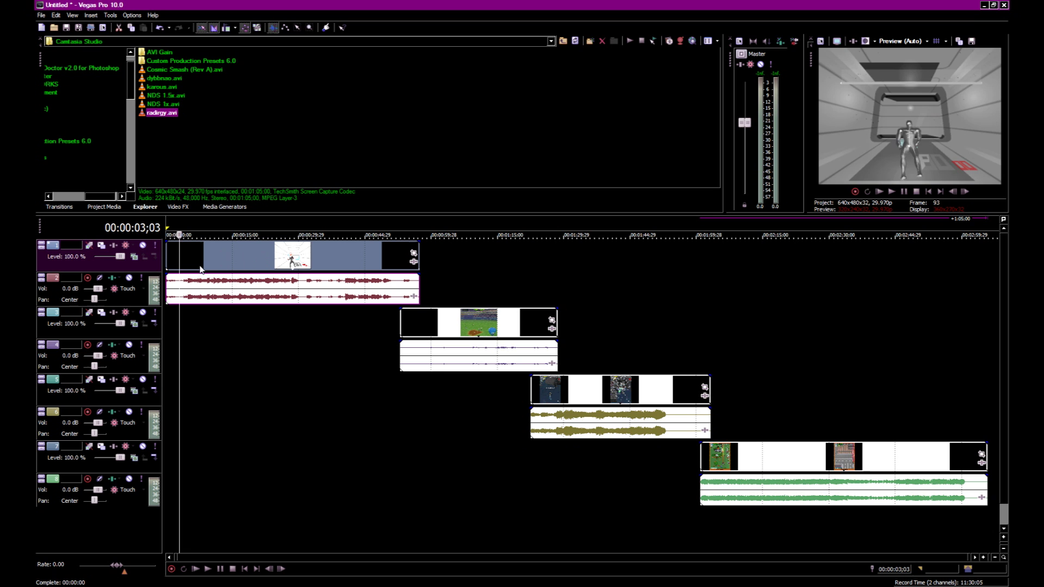
pyautogui.click(200, 269)
pyautogui.click(213, 269)
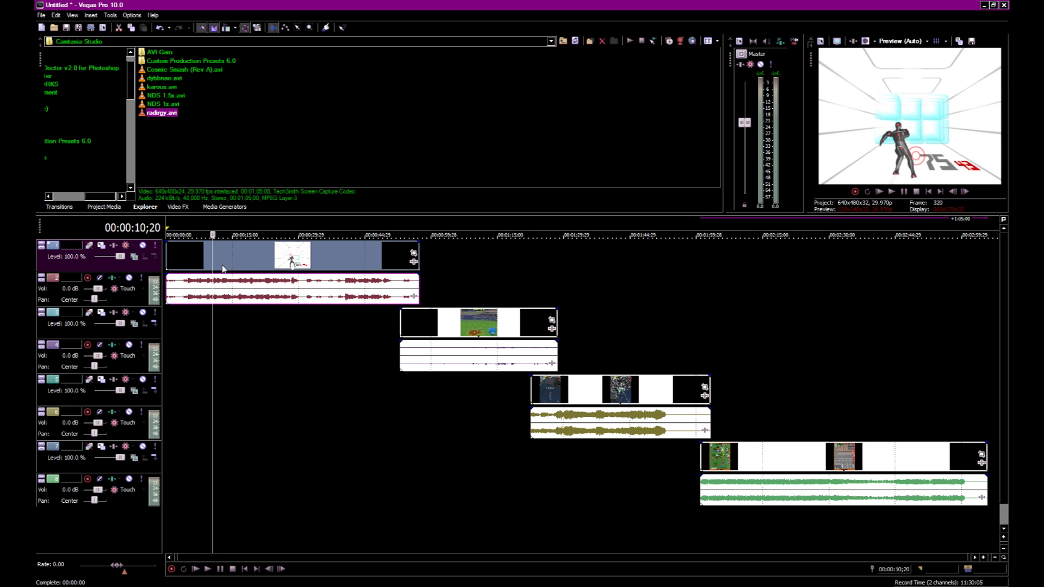
pyautogui.click(222, 268)
pyautogui.click(238, 263)
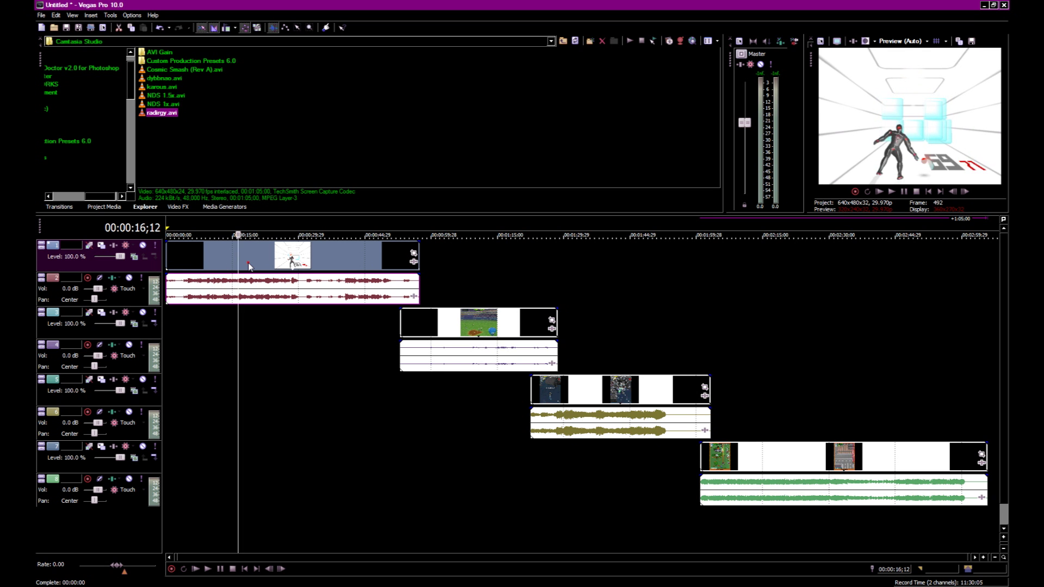
pyautogui.click(247, 265)
pyautogui.click(241, 261)
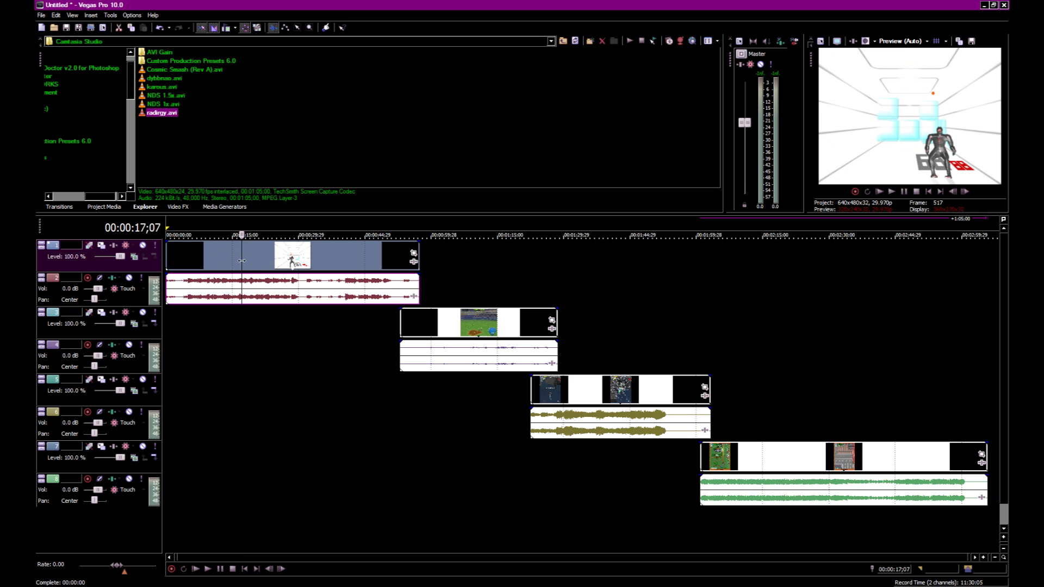
pyautogui.press('s')
pyautogui.click(220, 259)
pyautogui.press('Delete')
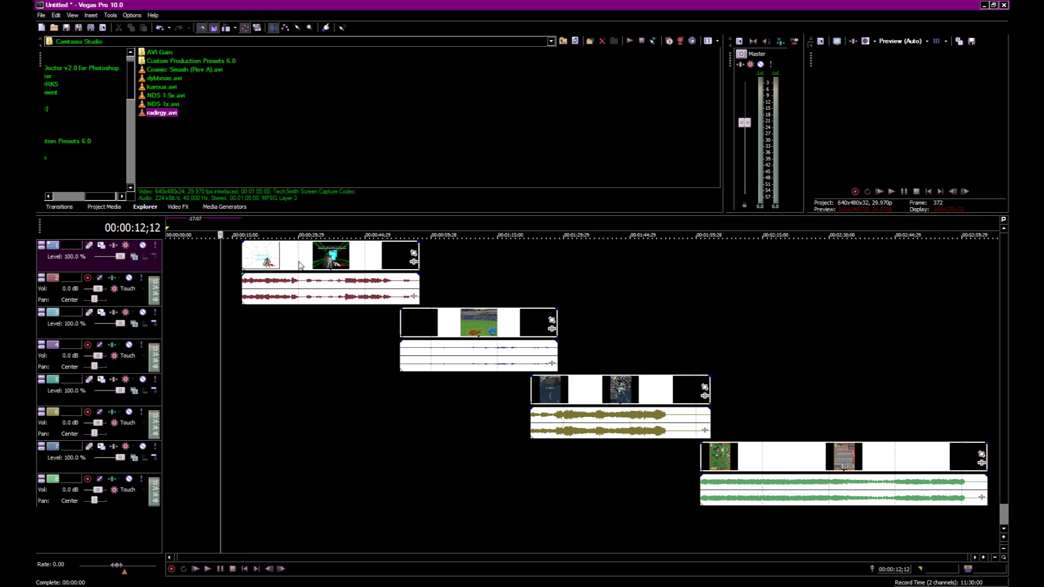
pyautogui.moveTo(301, 265); pyautogui.dragTo(224, 265)
# Split Cosmic Smash at 15;08 and delete the leftover tail
pyautogui.click(245, 262)
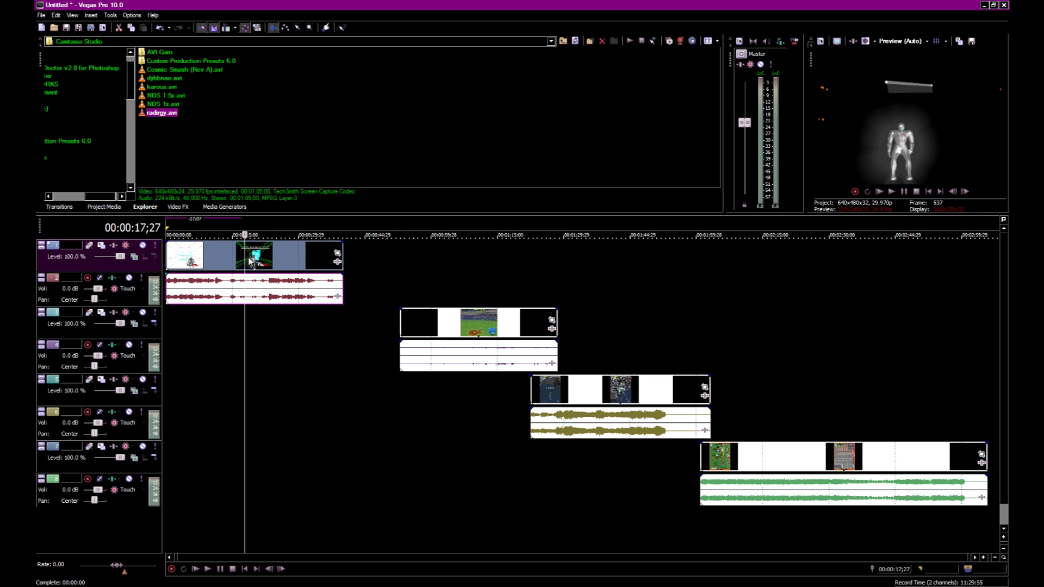
pyautogui.click(231, 255)
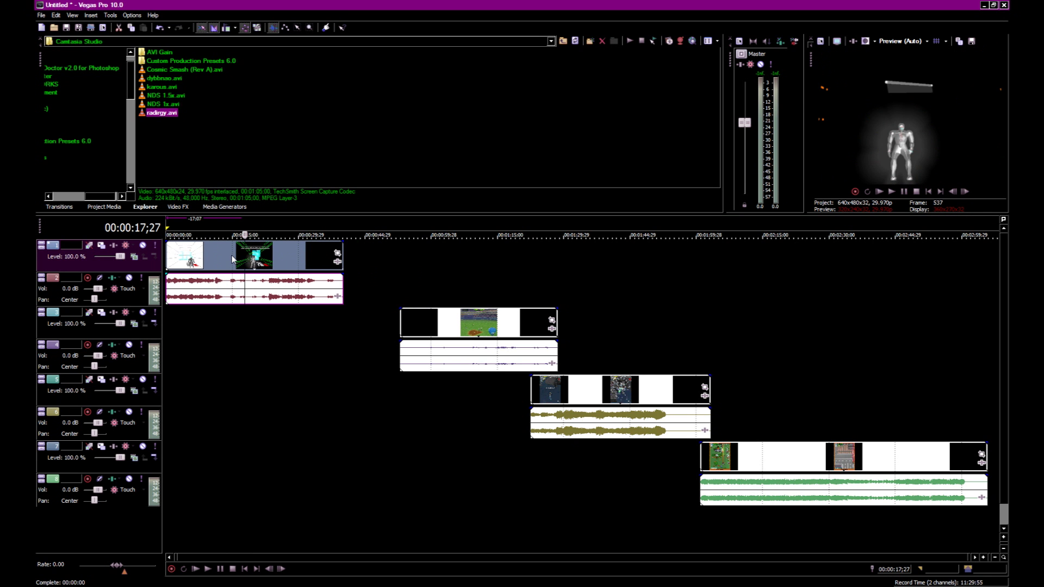
pyautogui.click(168, 256)
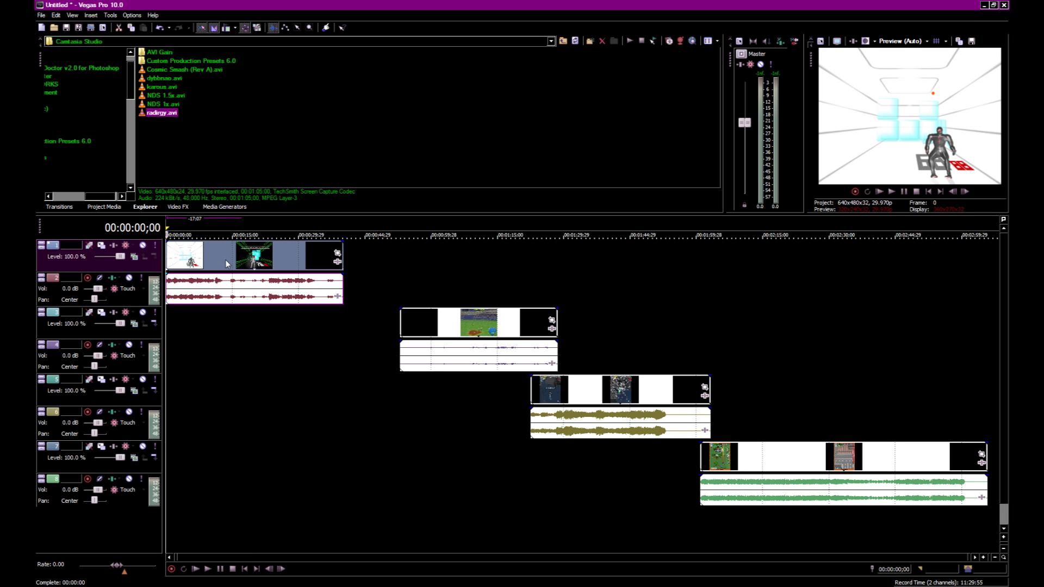
pyautogui.click(239, 263)
pyautogui.keyDown('shift'); pyautogui.click(246, 312); pyautogui.keyUp('shift')
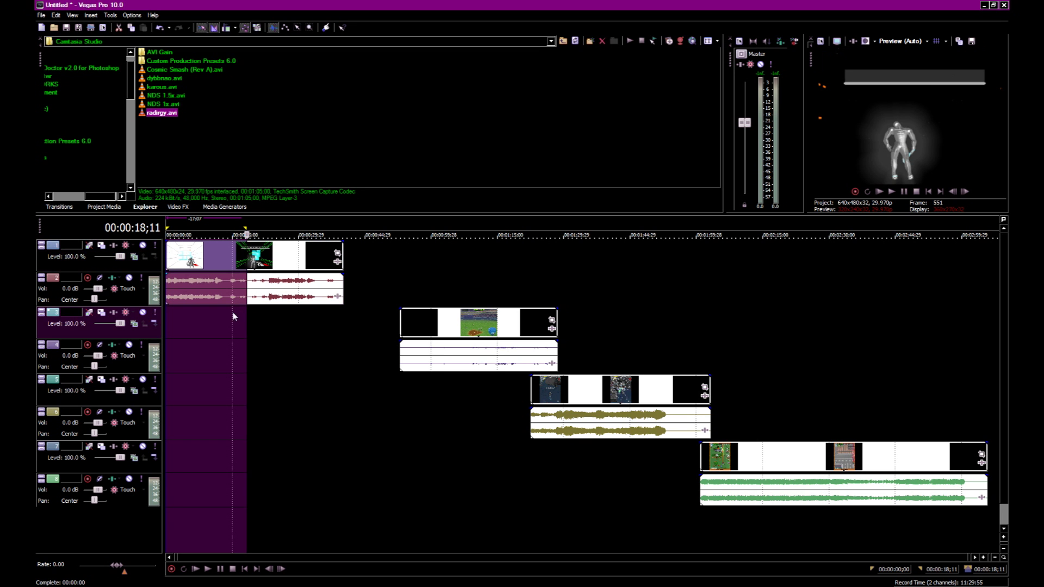
pyautogui.keyDown('shift'); pyautogui.click(228, 313); pyautogui.keyUp('shift')
pyautogui.moveTo(227, 313); pyautogui.dragTo(233, 316)
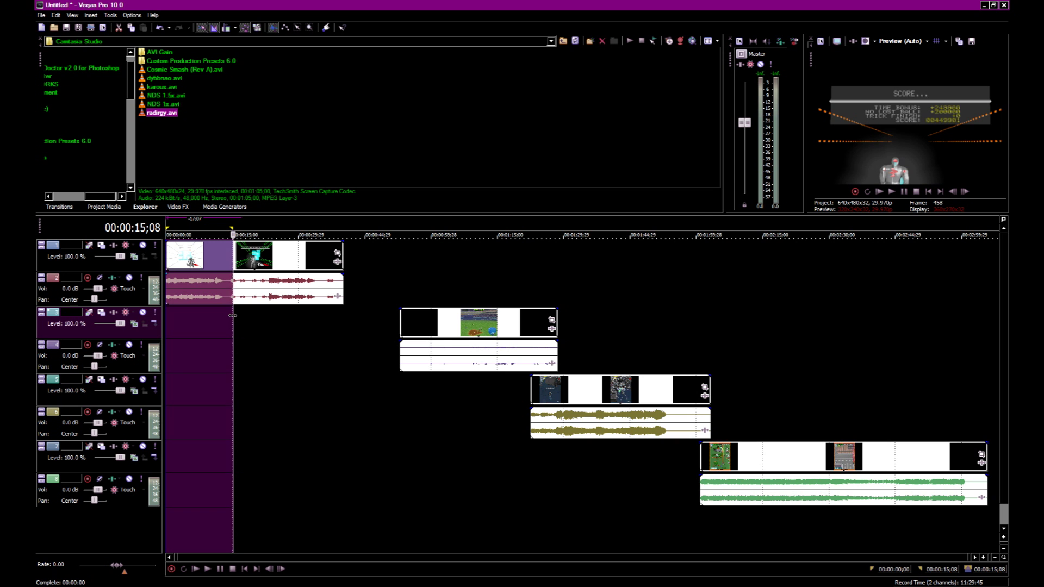
pyautogui.press('s')
pyautogui.click(257, 267)
pyautogui.press('Delete')
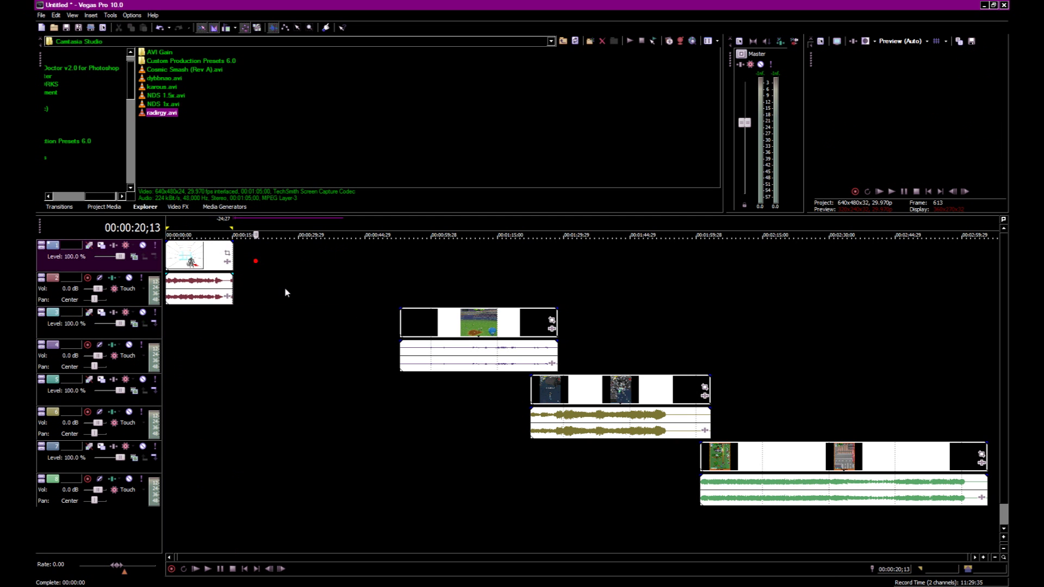
# Move the dybbnao clip to follow Cosmic Smash at 15;08 and trim off its opening
pyautogui.moveTo(480, 321); pyautogui.dragTo(317, 325)
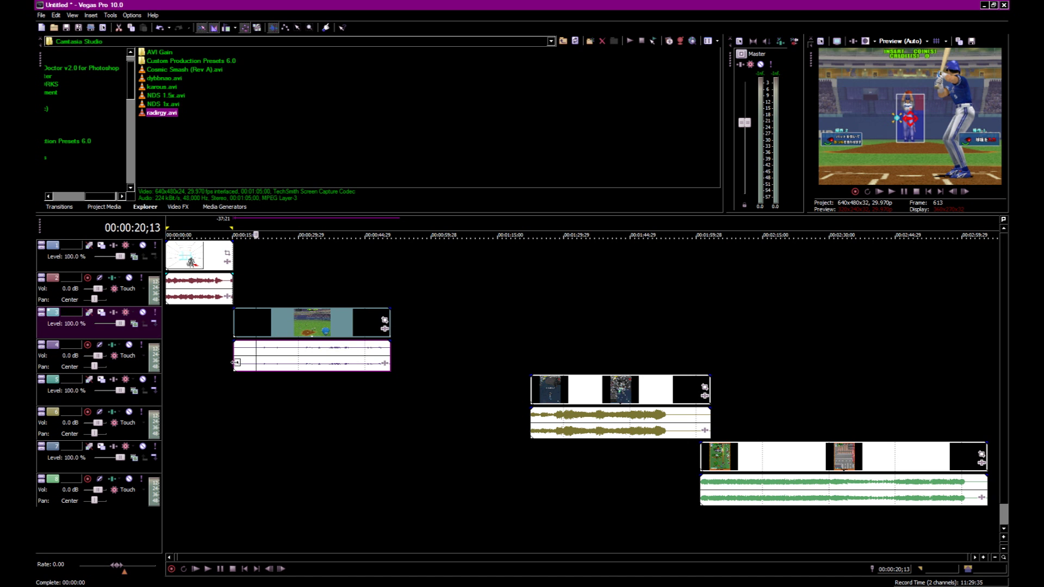
pyautogui.click(235, 379)
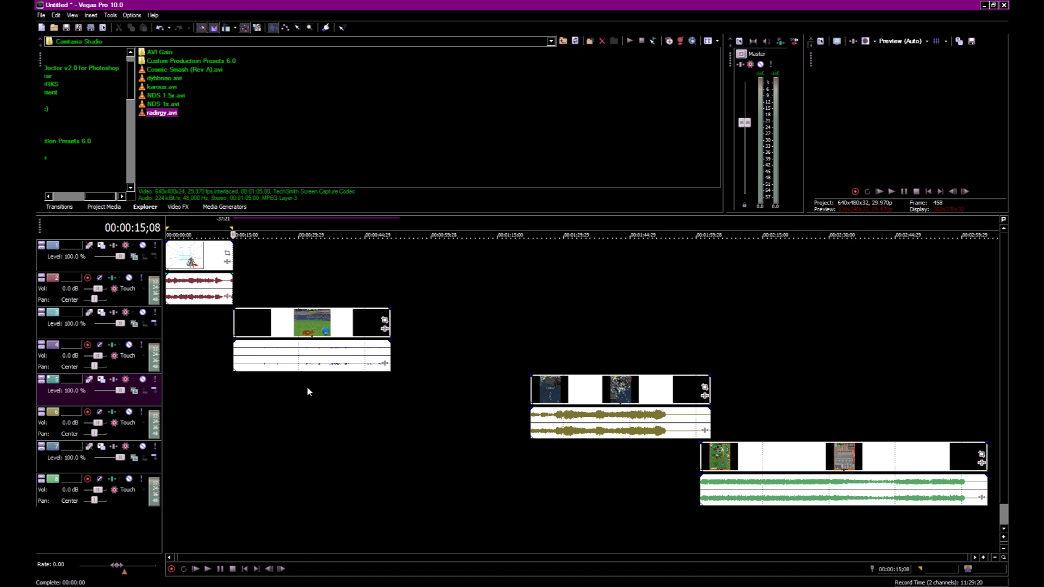
pyautogui.keyDown('shift'); pyautogui.click(302, 387); pyautogui.keyUp('shift')
pyautogui.moveTo(303, 386); pyautogui.dragTo(299, 386)
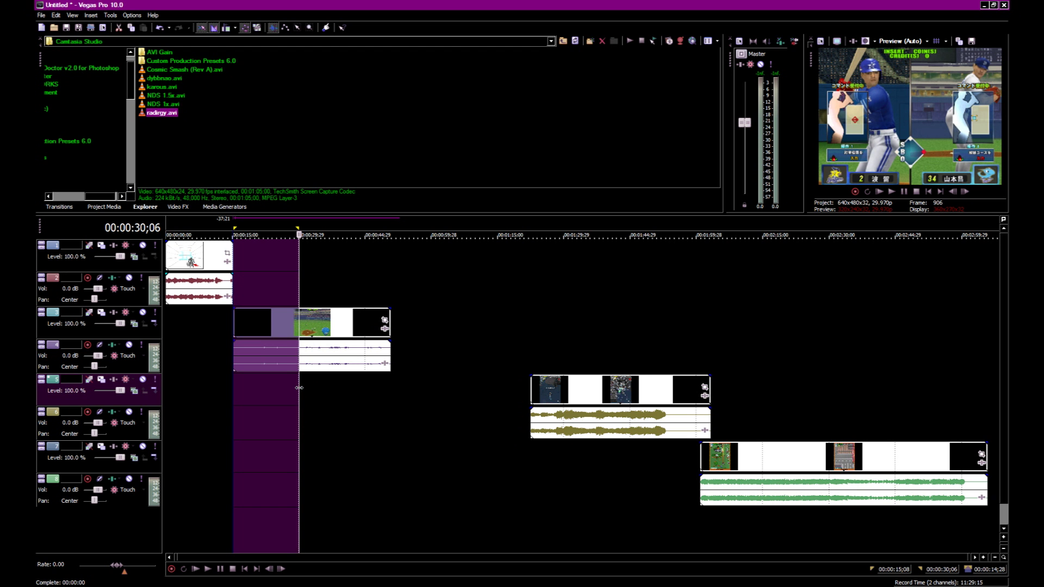
pyautogui.click(277, 329)
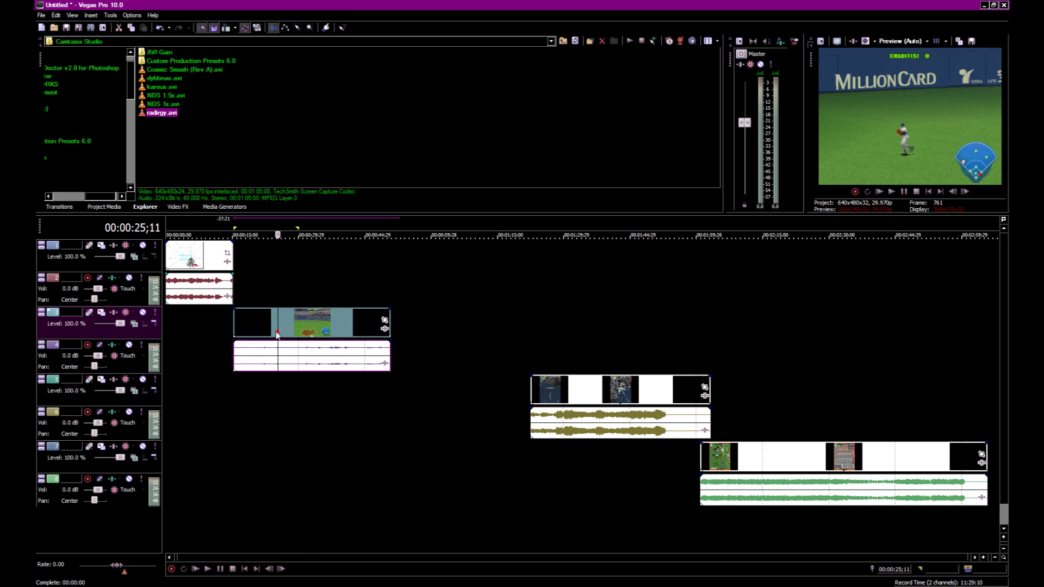
pyautogui.click(253, 327)
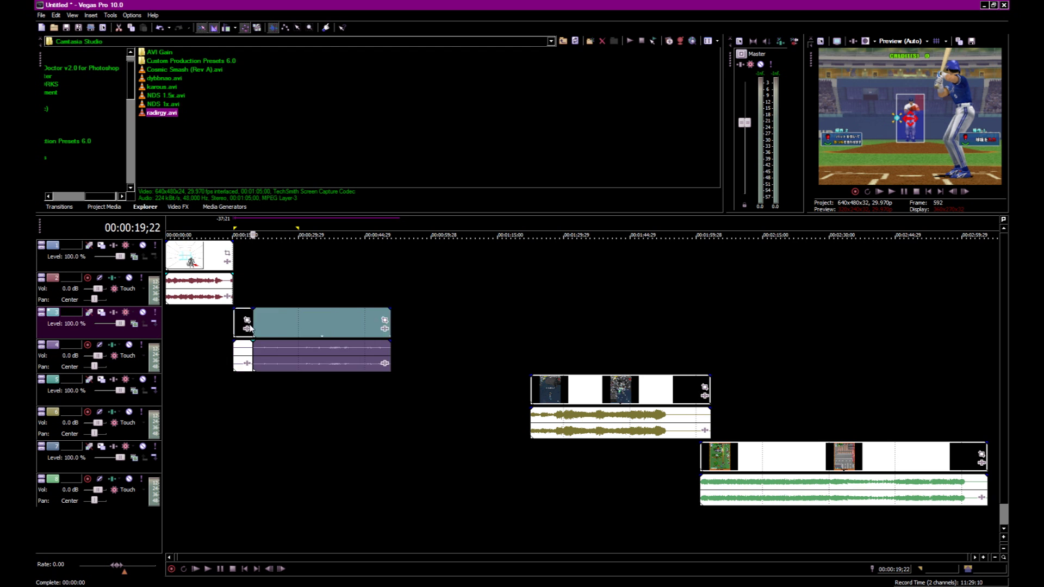
pyautogui.moveTo(236, 324)
pyautogui.mouseDown()
pyautogui.moveTo(249, 323)
pyautogui.moveTo(236, 325)
pyautogui.mouseUp()
# Split dybbnao at 30;09, delete its tail, and move karous left to follow it
pyautogui.click(233, 384)
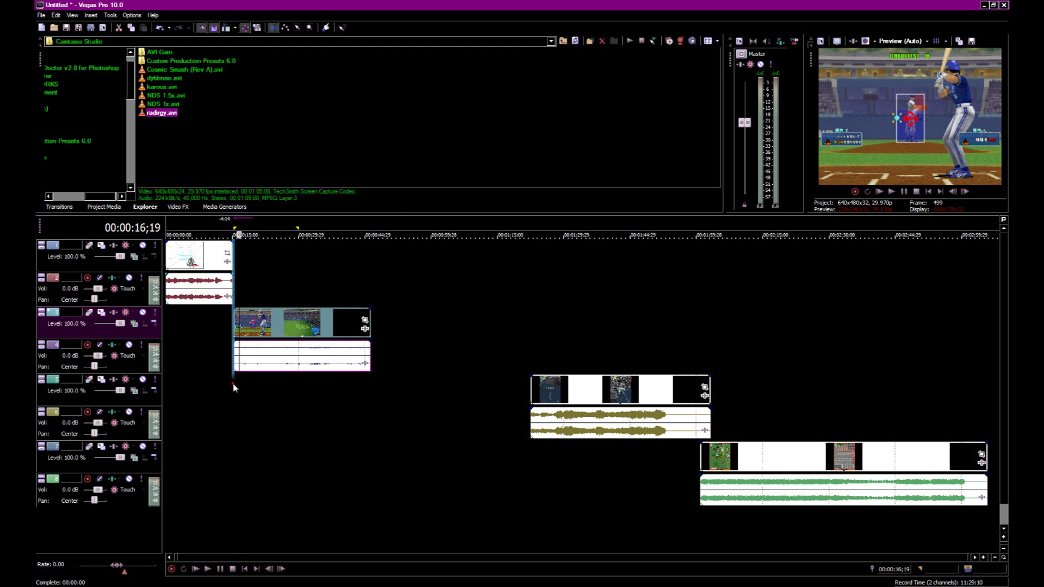
pyautogui.keyDown('shift'); pyautogui.click(299, 401); pyautogui.keyUp('shift')
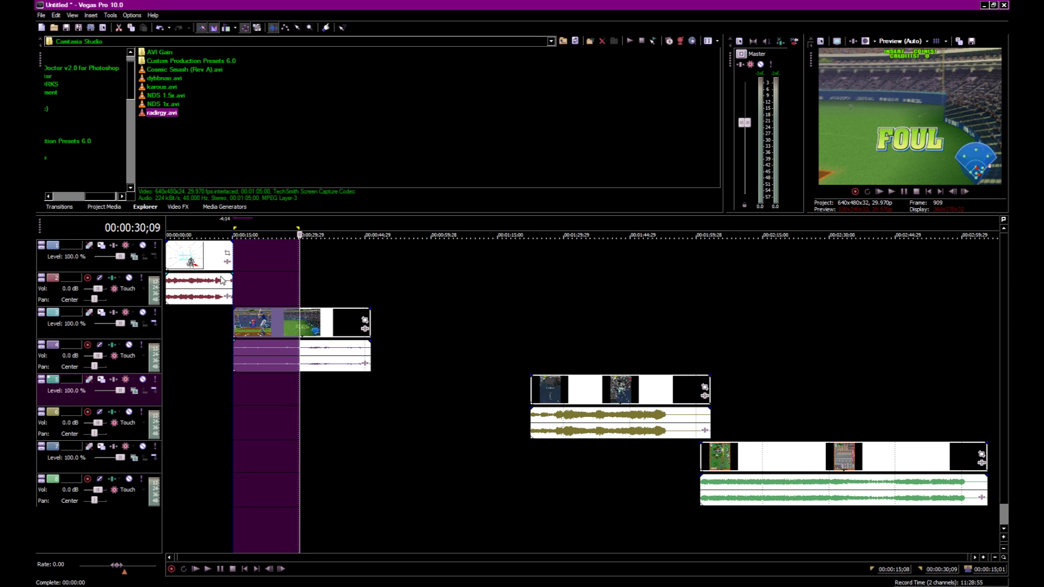
pyautogui.press('s')
pyautogui.click(326, 322)
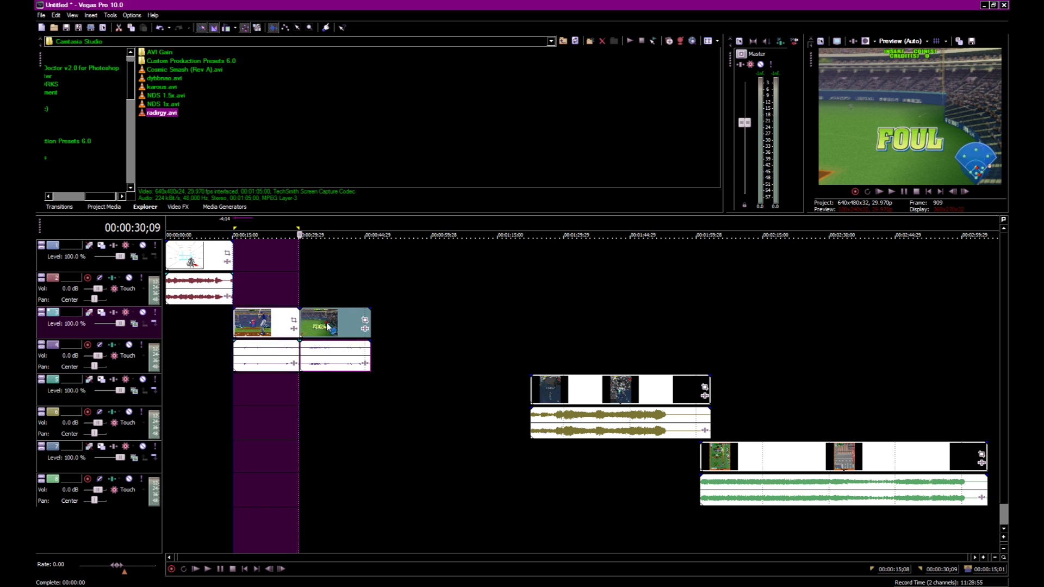
pyautogui.press('Delete')
pyautogui.moveTo(554, 386); pyautogui.dragTo(326, 386)
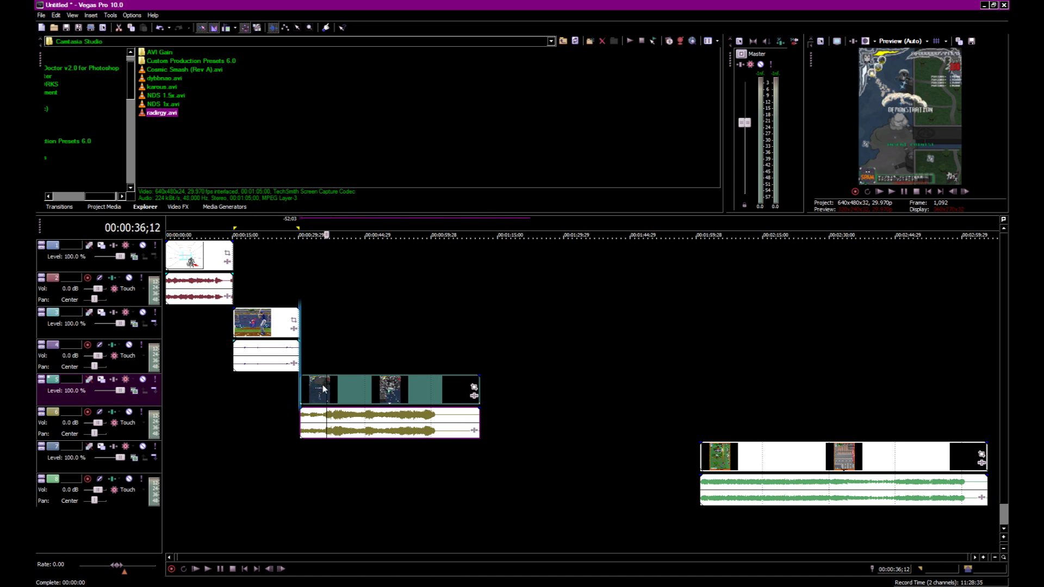
# Remove a small opening piece from karous and move the rest back to 30;09
pyautogui.click(298, 419)
pyautogui.moveTo(376, 452); pyautogui.dragTo(301, 452)
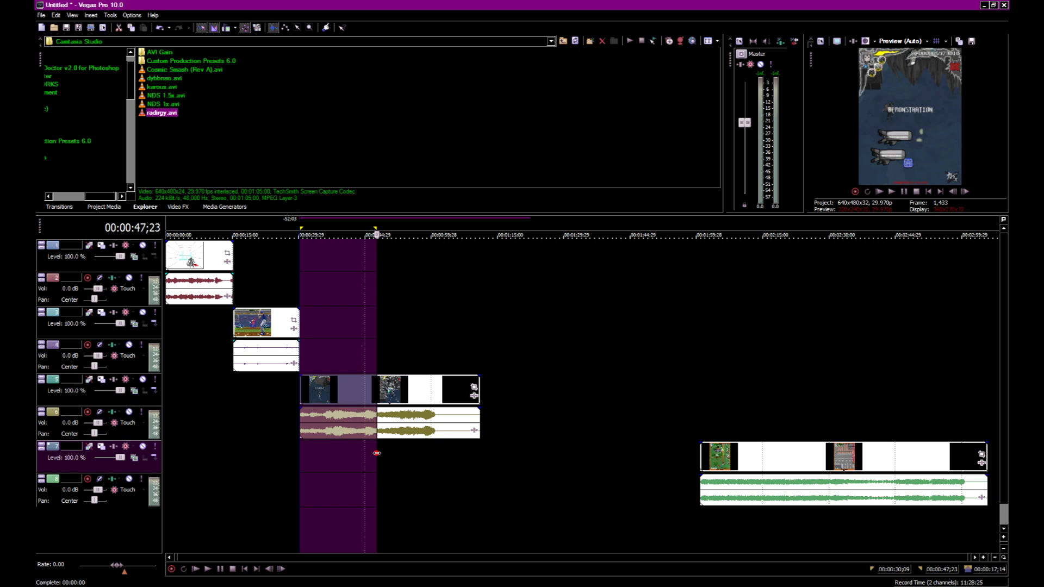
pyautogui.click(313, 397)
pyautogui.press('s')
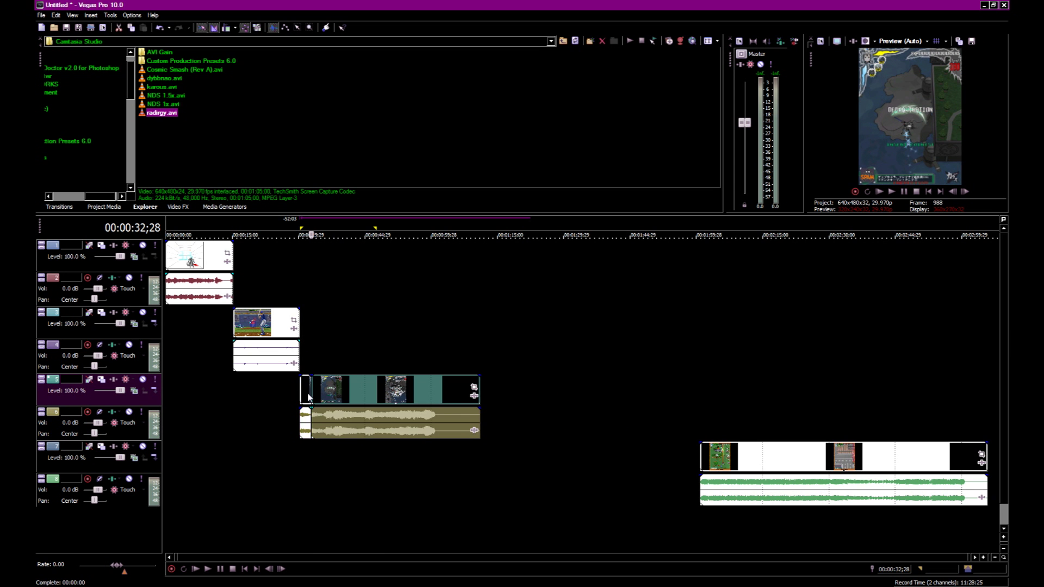
pyautogui.press('Delete')
pyautogui.moveTo(325, 389); pyautogui.dragTo(314, 390)
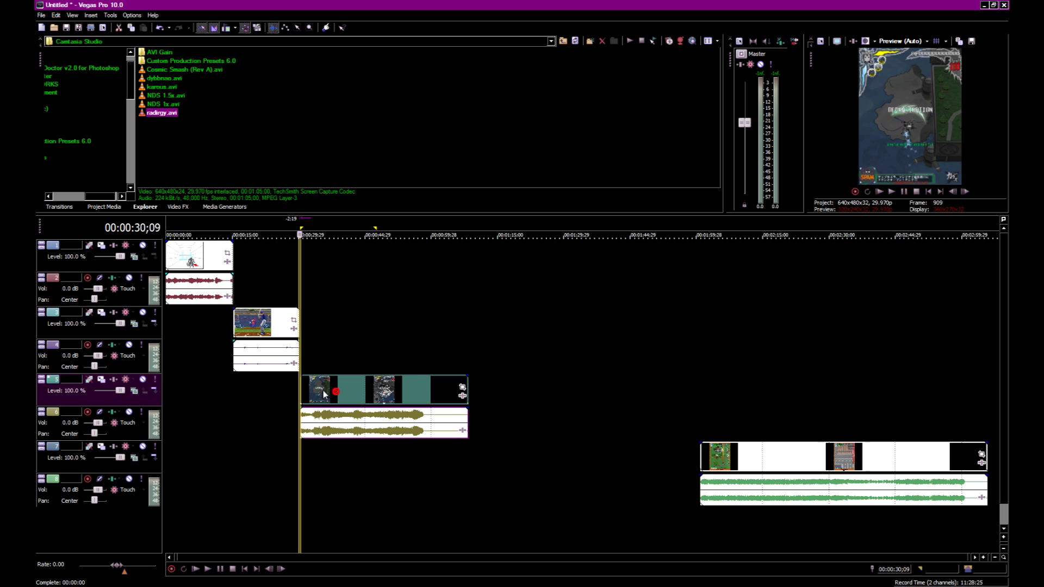
# Split karous at 45;07 and delete its leftover tail
pyautogui.keyDown('shift'); pyautogui.click(367, 462); pyautogui.keyUp('shift')
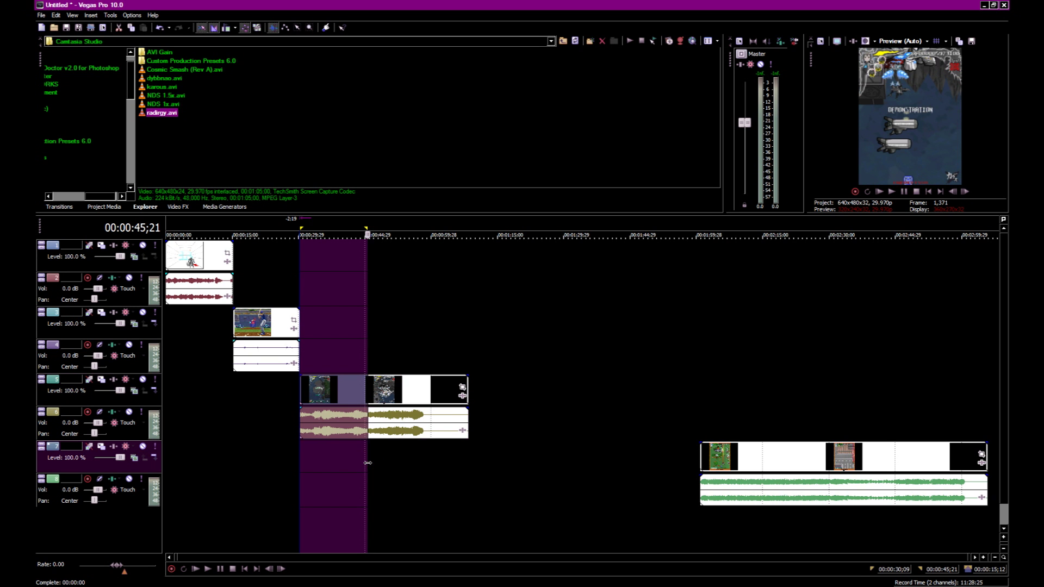
pyautogui.moveTo(367, 463); pyautogui.dragTo(366, 463)
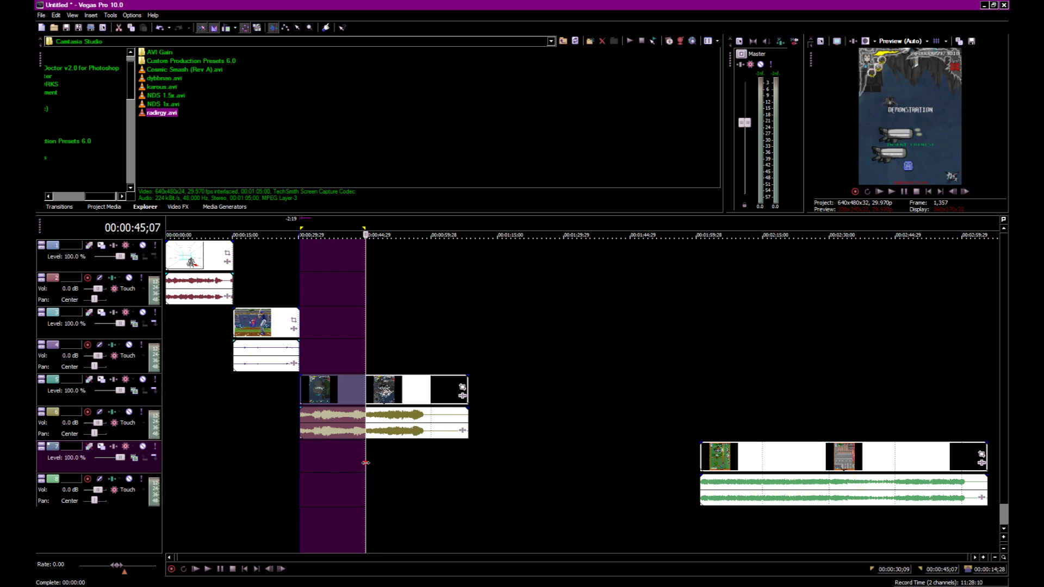
pyautogui.press('s')
pyautogui.click(399, 393)
pyautogui.press('Delete')
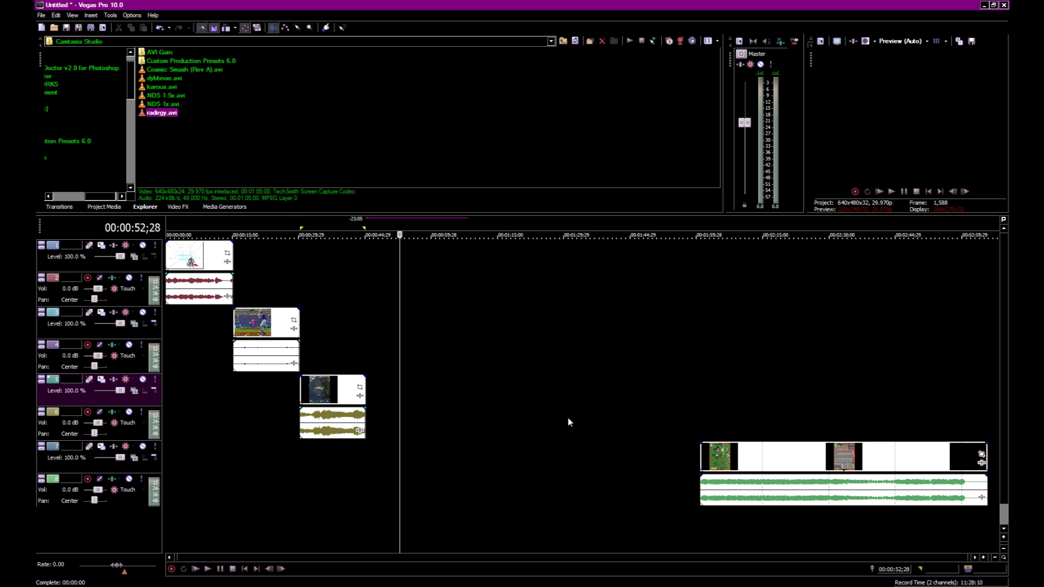
# Cut radirgy's opening at 1:06;19 and move the remainder to start at 45;07
pyautogui.moveTo(723, 448); pyautogui.dragTo(423, 454)
pyautogui.click(364, 501)
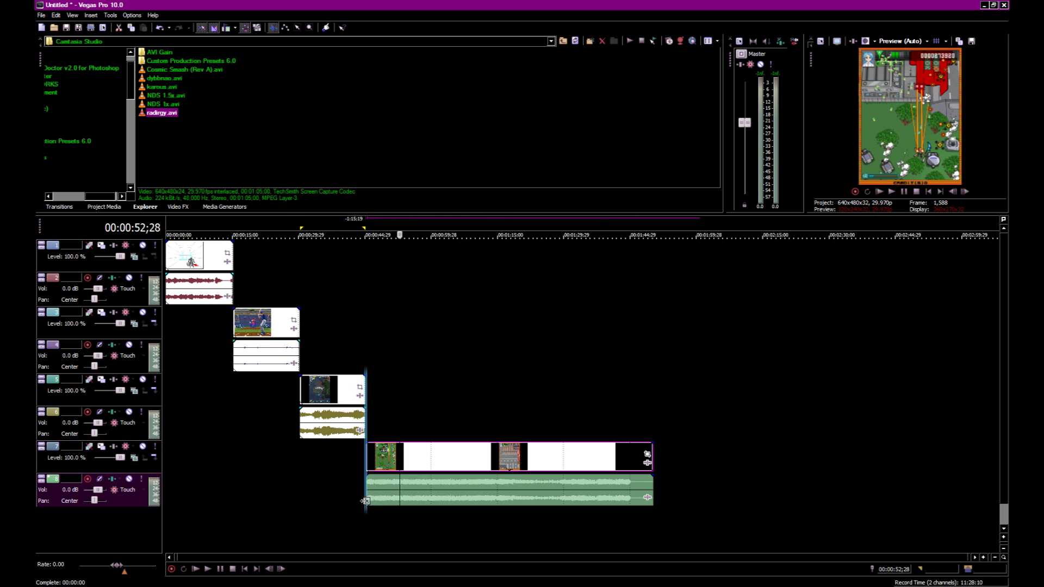
pyautogui.click(373, 461)
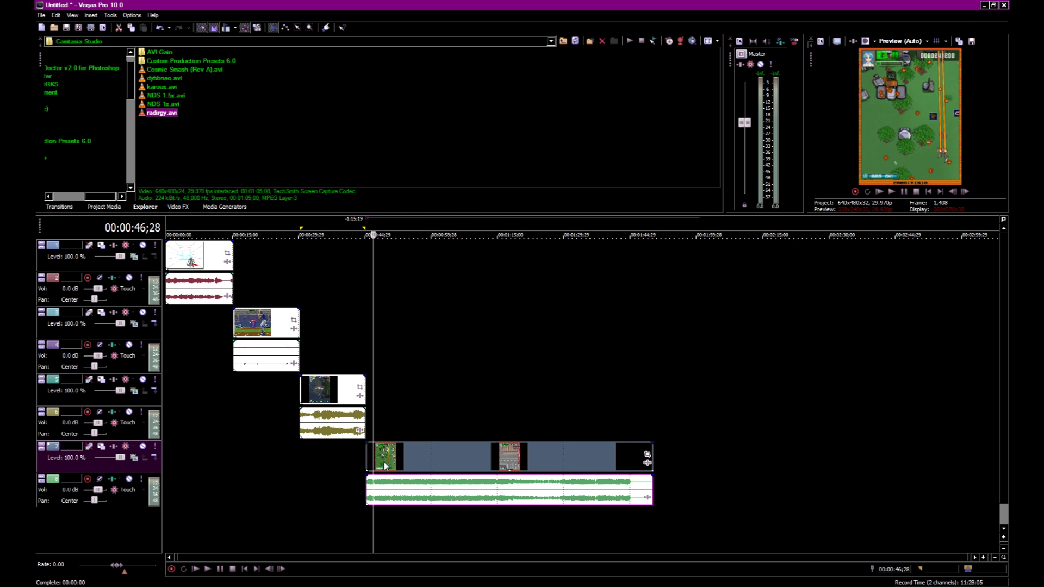
pyautogui.click(383, 463)
pyautogui.click(415, 459)
pyautogui.click(475, 462)
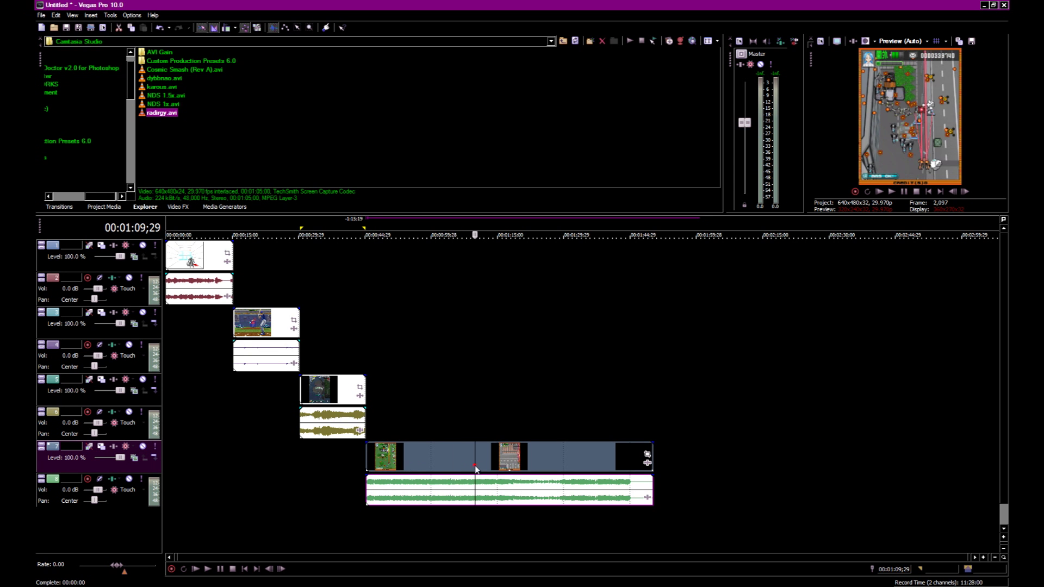
pyautogui.click(460, 462)
pyautogui.press('s')
pyautogui.click(435, 462)
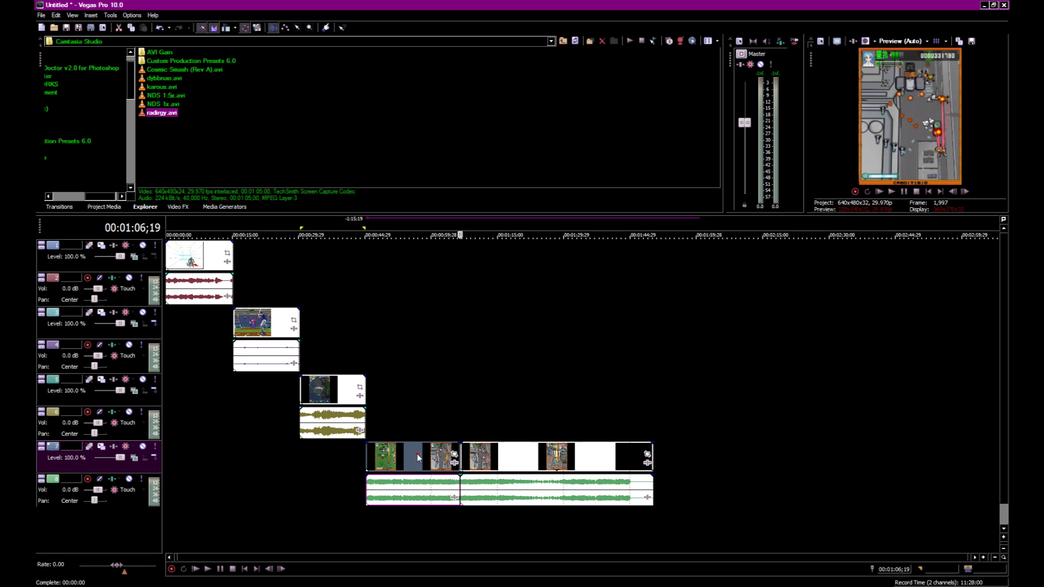
pyautogui.press('Delete')
pyautogui.moveTo(496, 465); pyautogui.dragTo(403, 462)
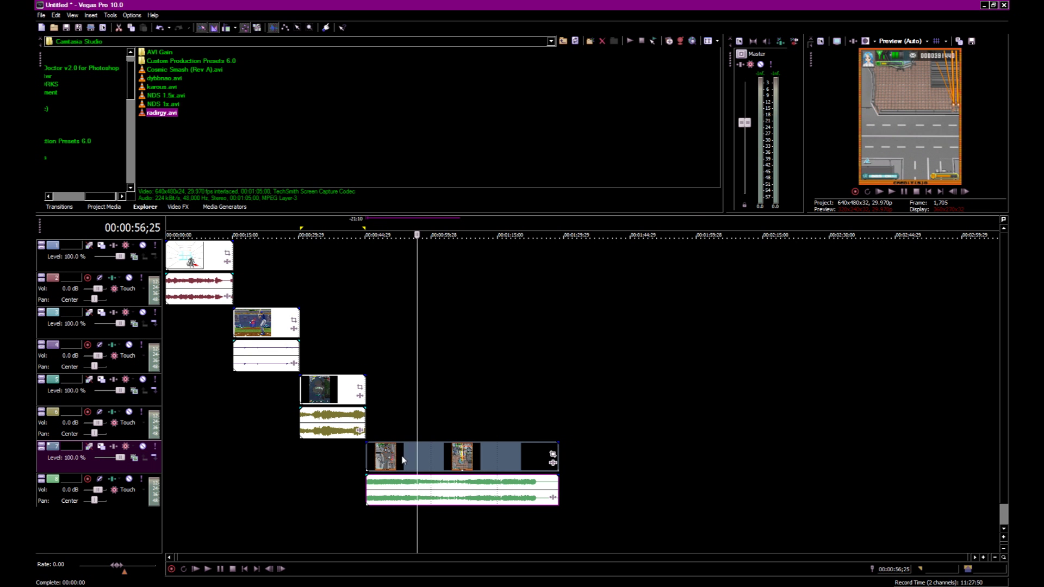
# Split radirgy at 1:01;08 and delete its excess tail
pyautogui.click(365, 511)
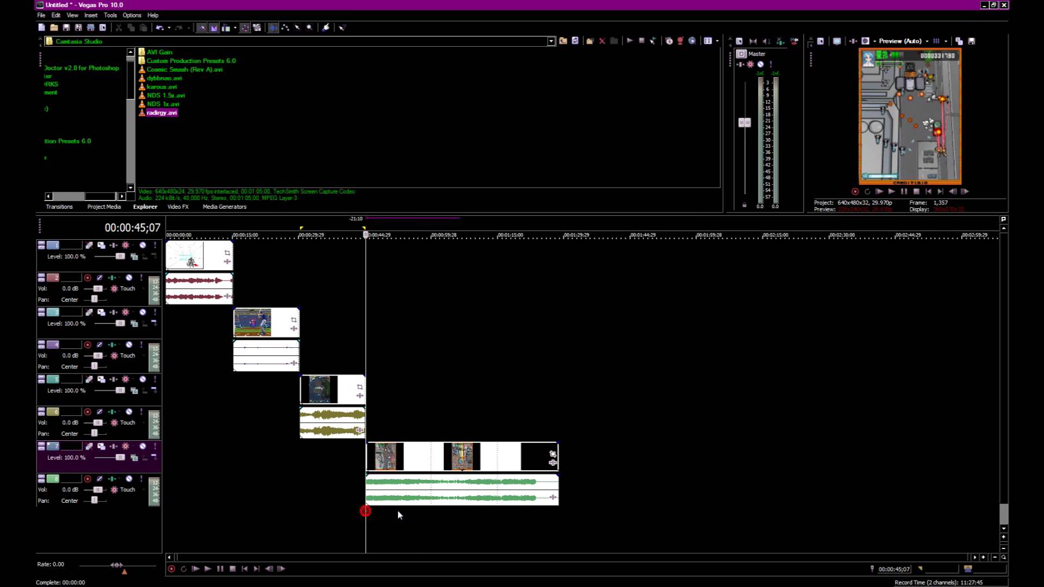
pyautogui.keyDown('shift'); pyautogui.click(422, 516); pyautogui.keyUp('shift')
pyautogui.moveTo(428, 518); pyautogui.dragTo(433, 520)
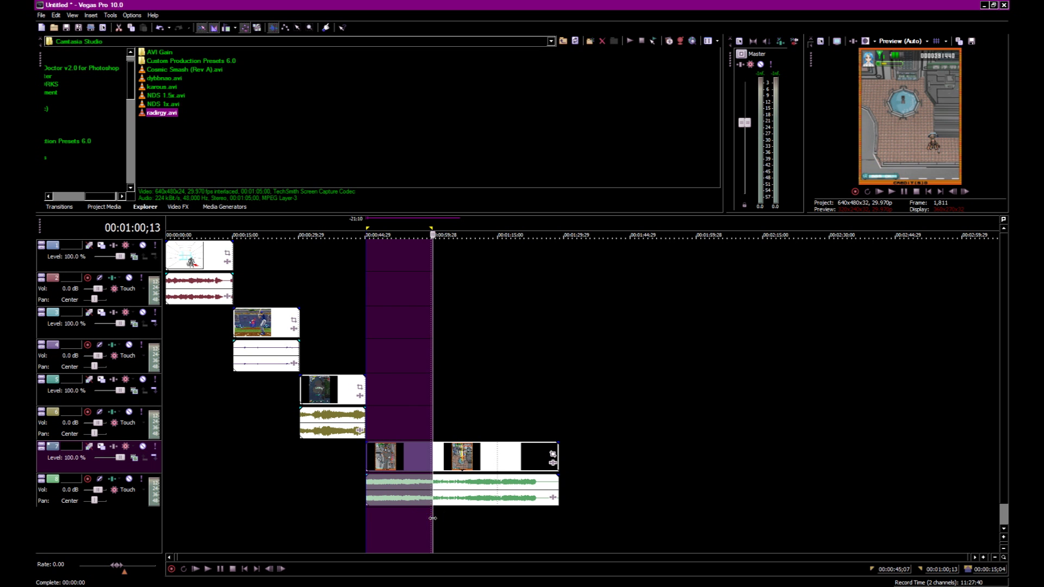
pyautogui.press('s')
pyautogui.click(484, 468)
pyautogui.press('Delete')
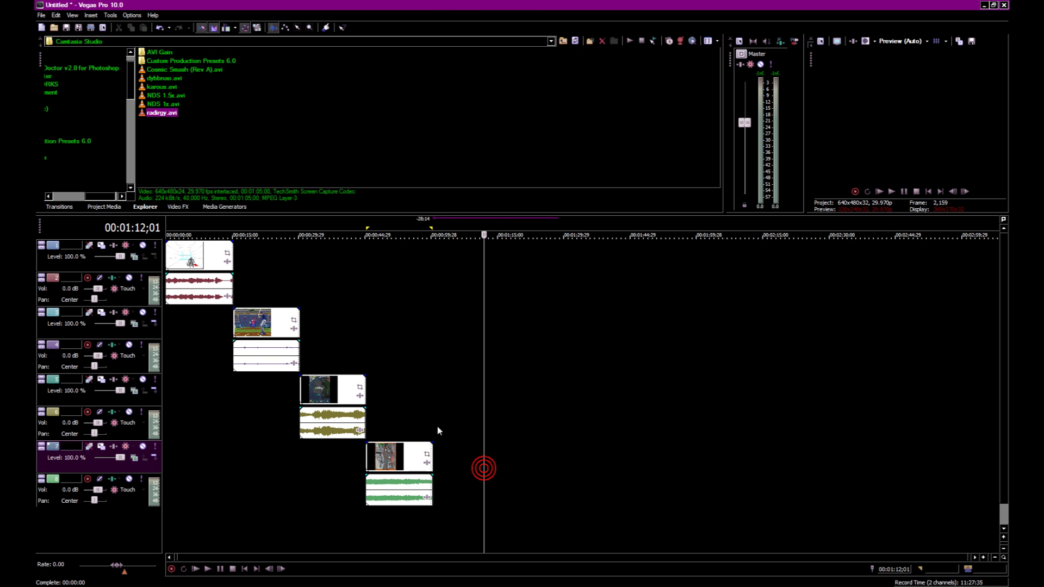
# Nudge the dybbnao clip slightly earlier to meet the end of Cosmic Smash
pyautogui.click(233, 254)
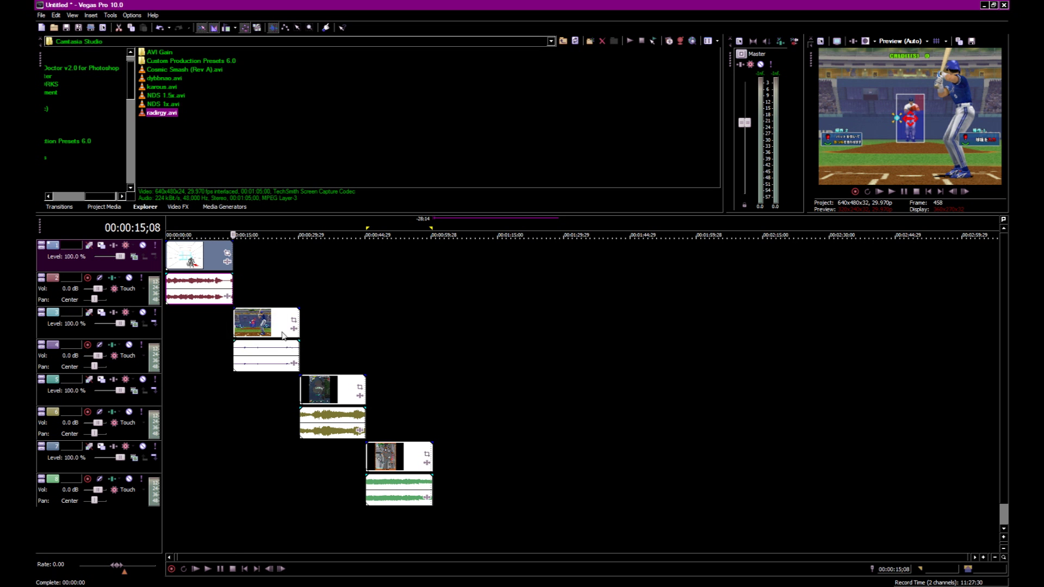
pyautogui.moveTo(270, 330); pyautogui.dragTo(265, 331)
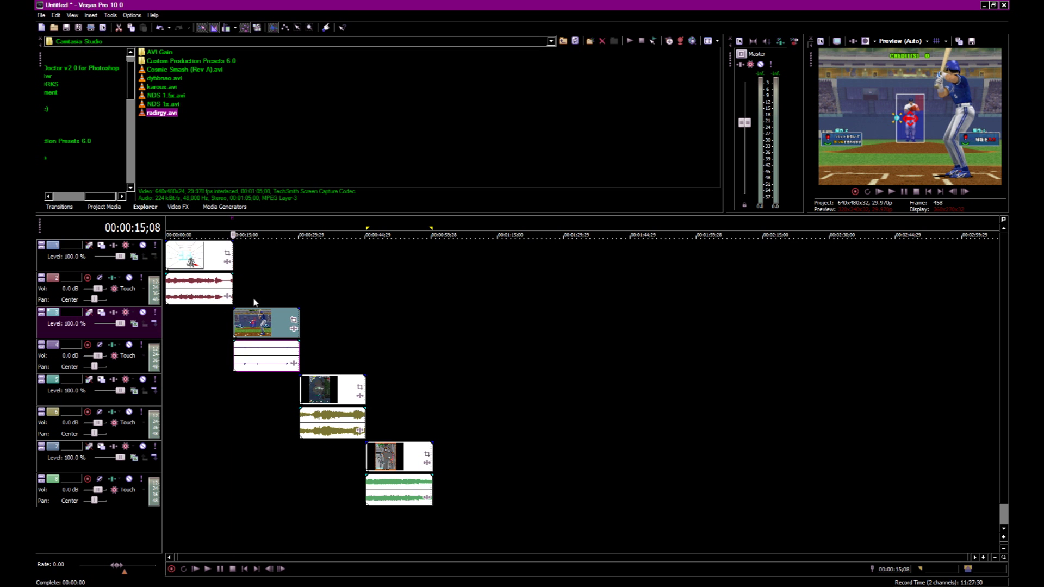
pyautogui.scroll(5, 250, 284)
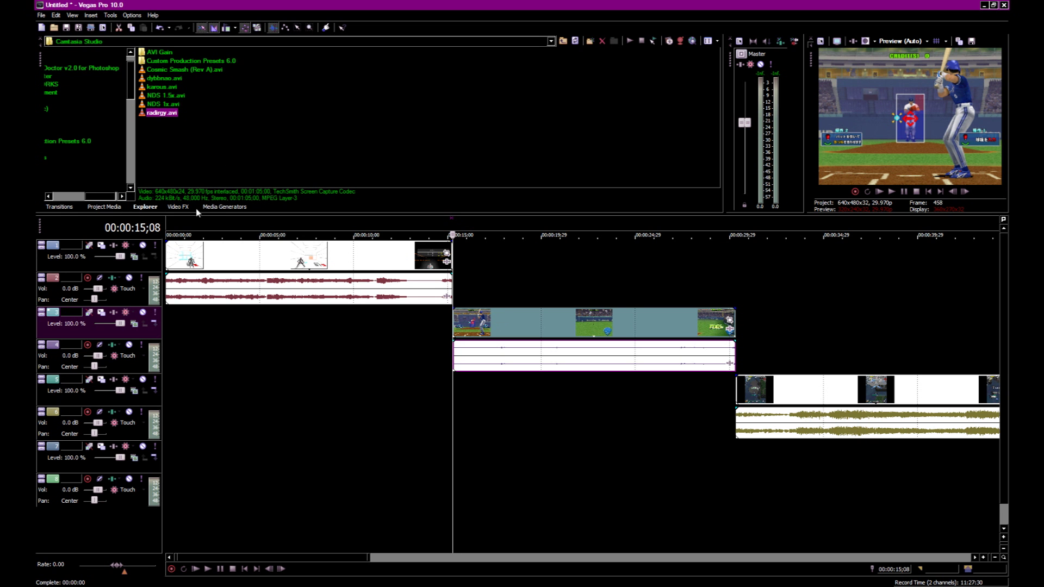
# Show the video transitions list and browse the SpiceMASTER 2.5 presets
pyautogui.click(59, 207)
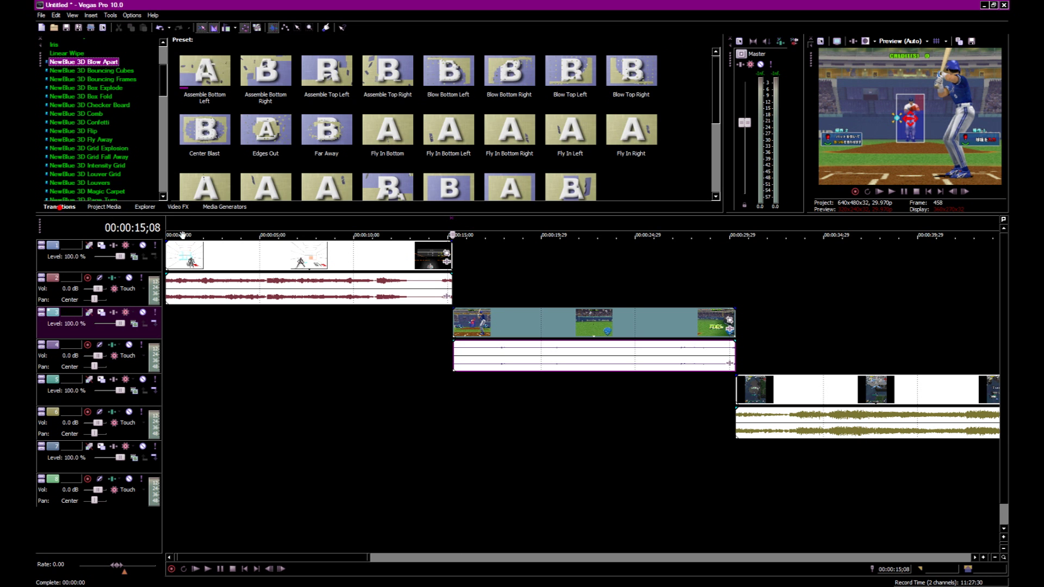
pyautogui.click(161, 81)
pyautogui.scroll(1, 159, 62)
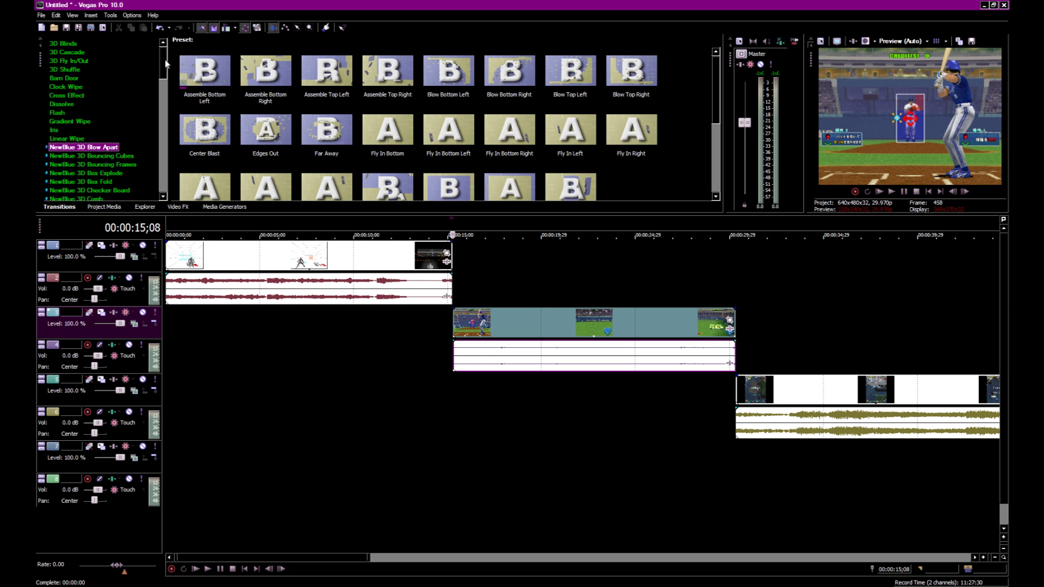
pyautogui.moveTo(166, 63)
pyautogui.mouseDown()
pyautogui.moveTo(164, 101)
pyautogui.moveTo(158, 54)
pyautogui.mouseUp()
pyautogui.scroll(-2, 99, 97)
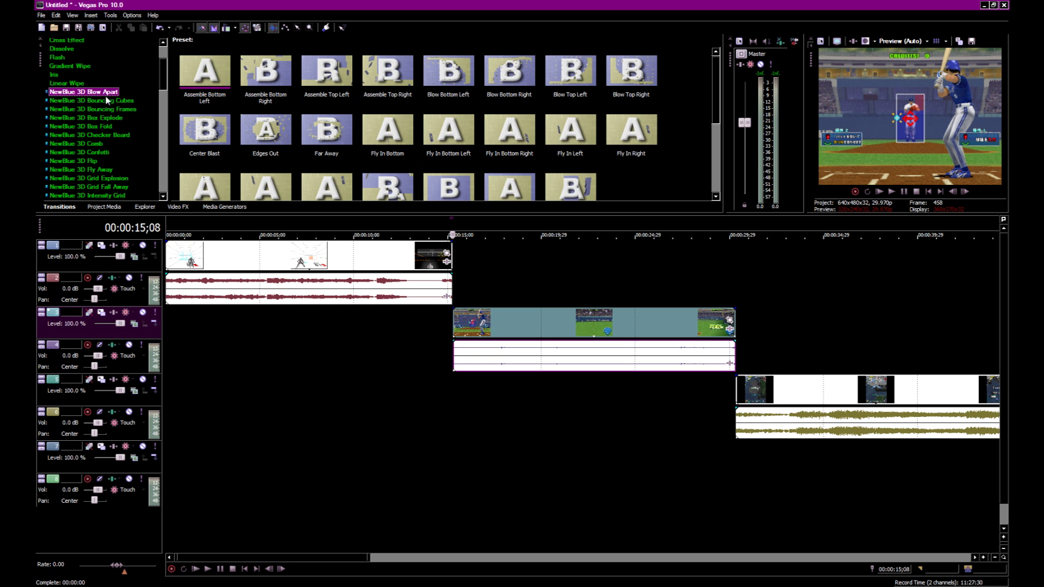
pyautogui.moveTo(152, 71); pyautogui.dragTo(155, 179)
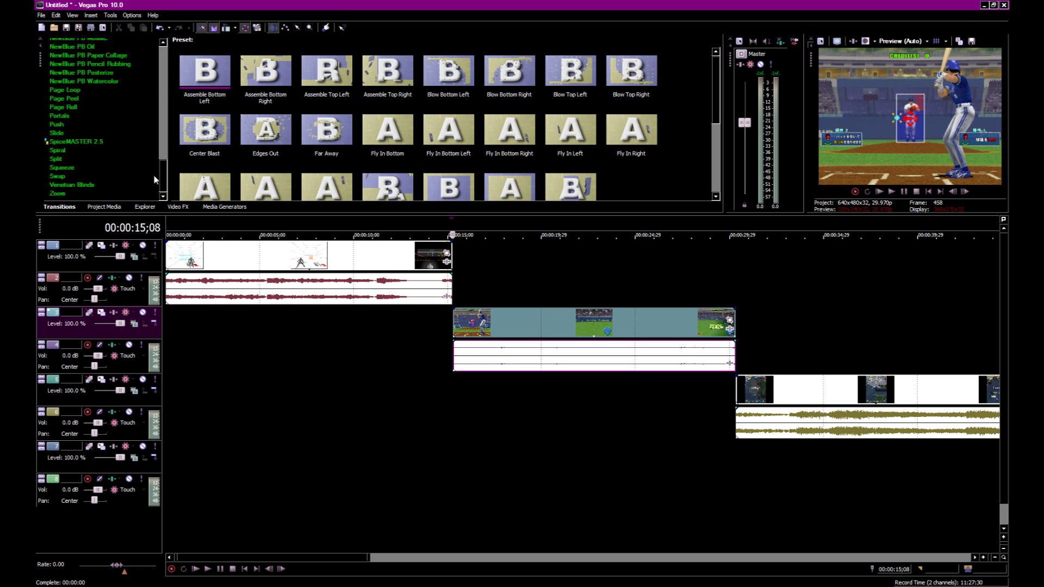
pyautogui.click(92, 143)
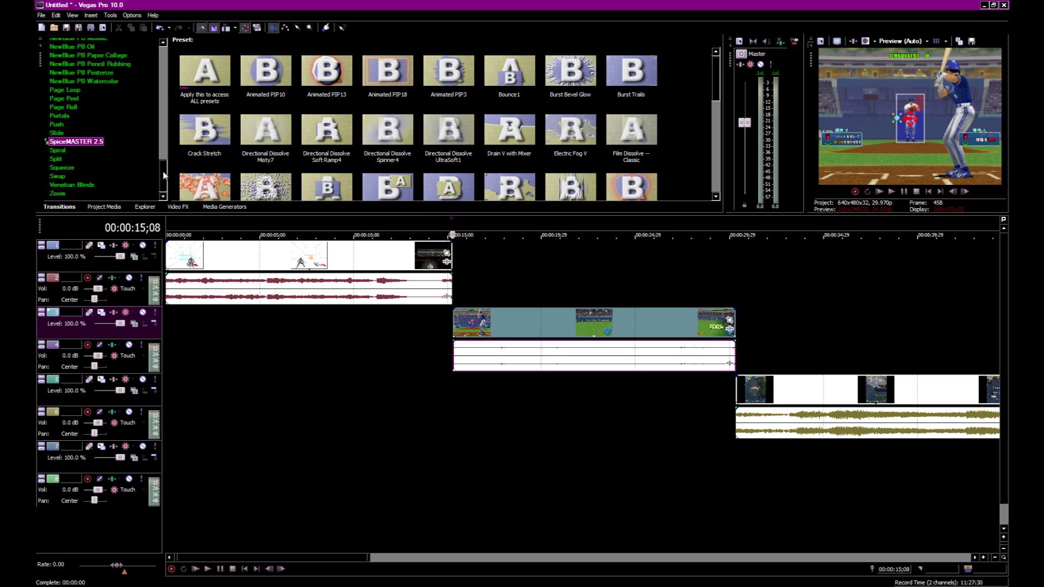
pyautogui.moveTo(163, 174); pyautogui.dragTo(163, 86)
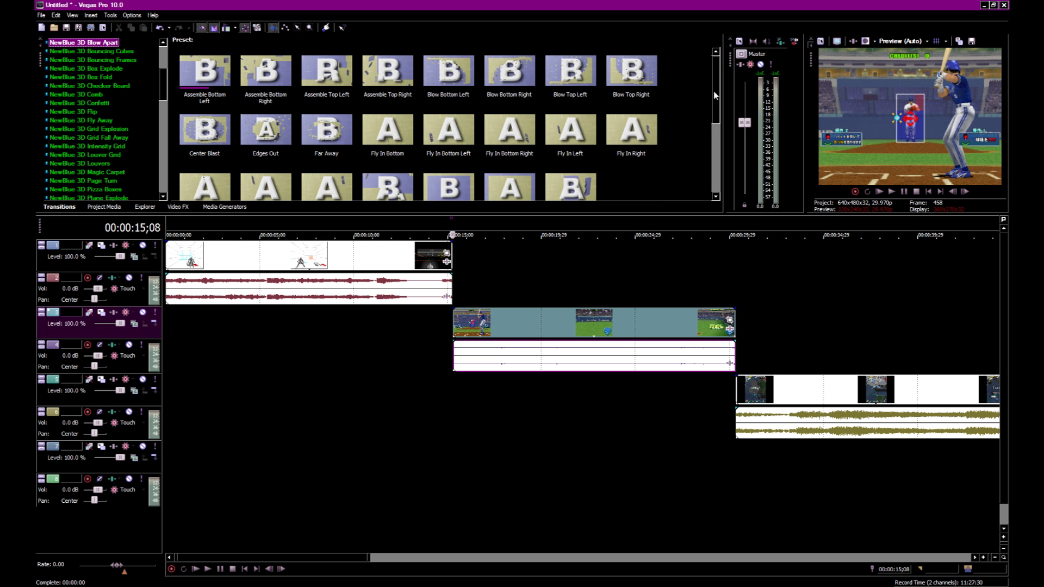
# Look through the NewBlue 3D Box Explode and Box Fold presets, ending on Grid Fall Away
pyautogui.moveTo(715, 91)
pyautogui.mouseDown()
pyautogui.moveTo(714, 127)
pyautogui.moveTo(711, 102)
pyautogui.mouseUp()
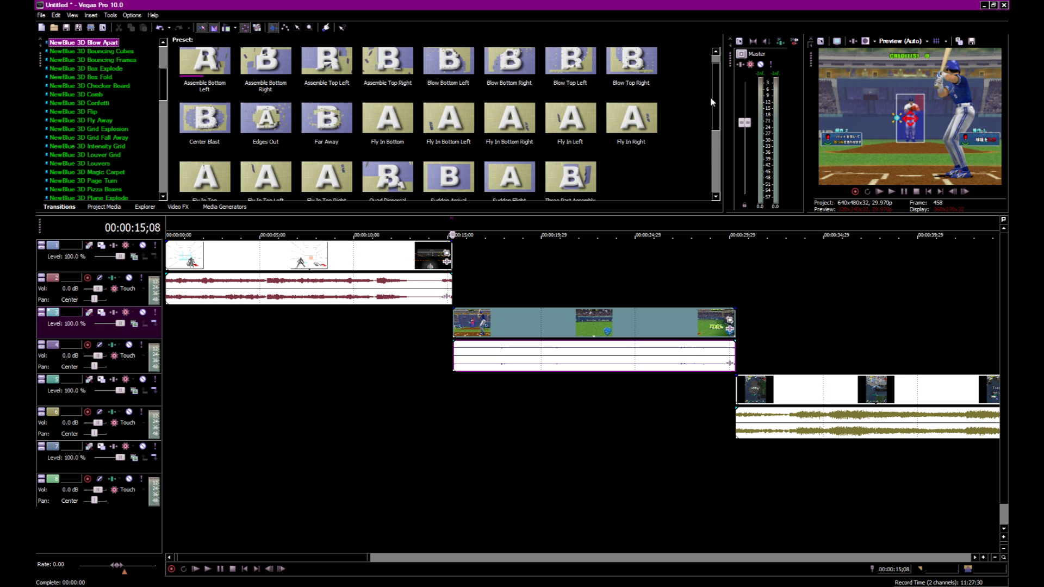
pyautogui.click(109, 68)
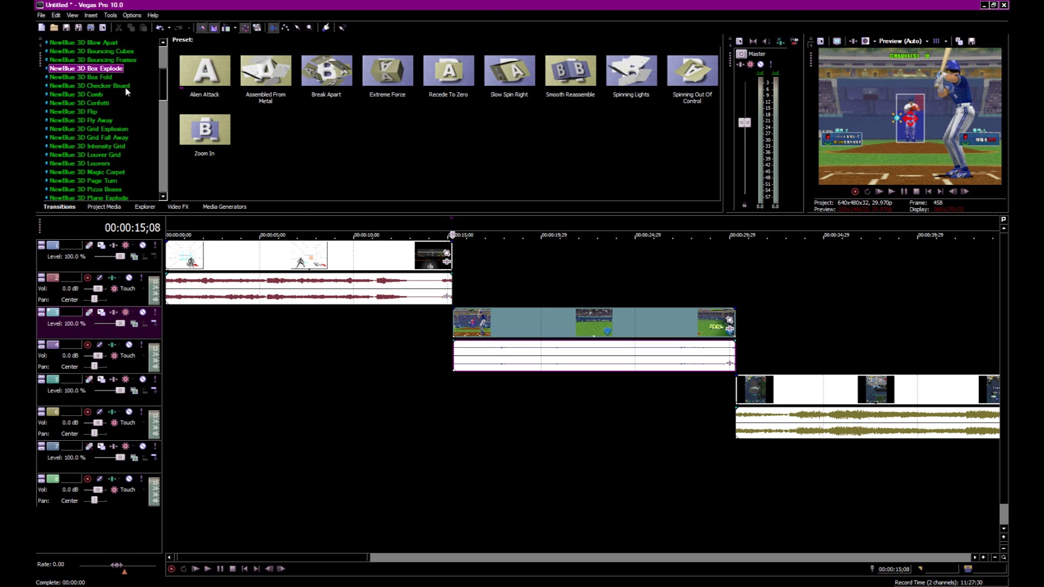
pyautogui.click(105, 77)
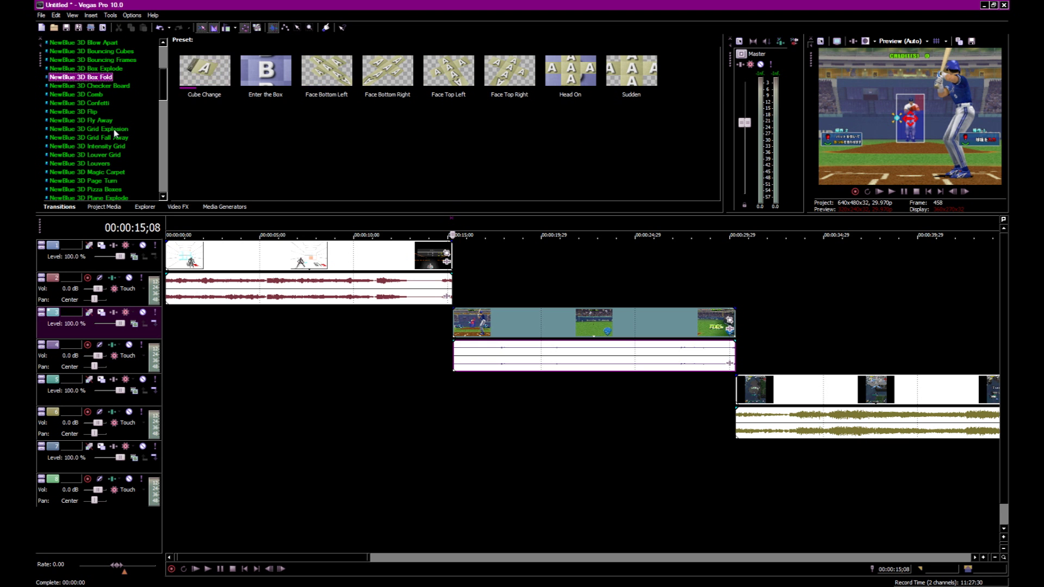
pyautogui.click(104, 139)
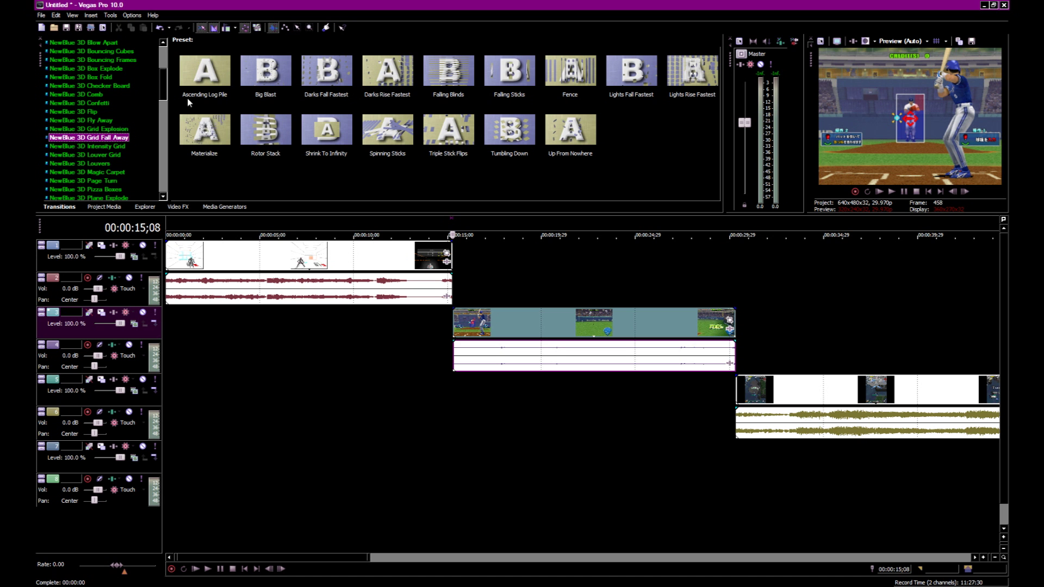
pyautogui.scroll(-1, 166, 91)
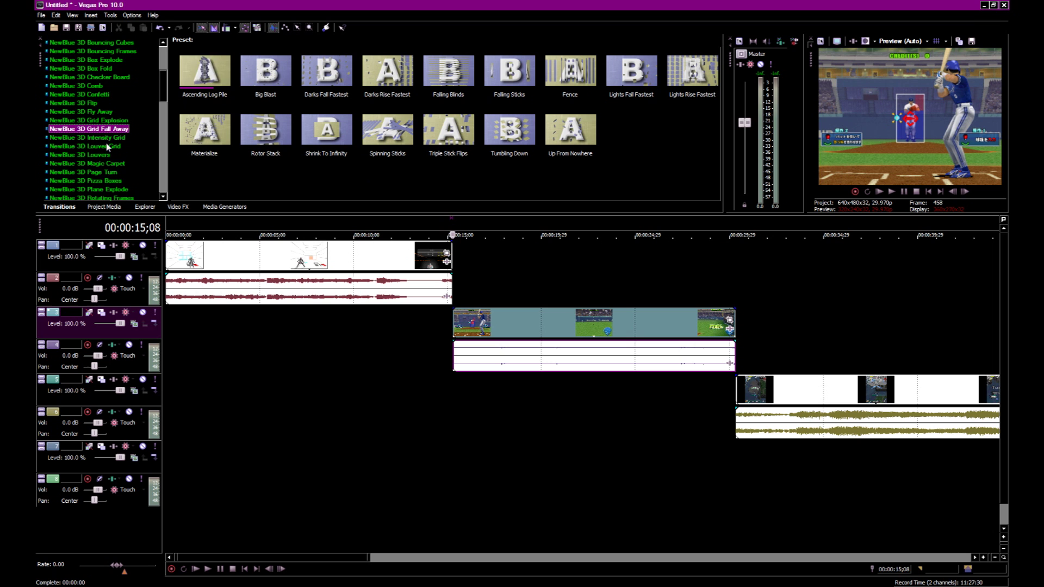
# Apply the Materialize transition to Cosmic Smash's end and slide dybbnao to overlap it
pyautogui.click(211, 132)
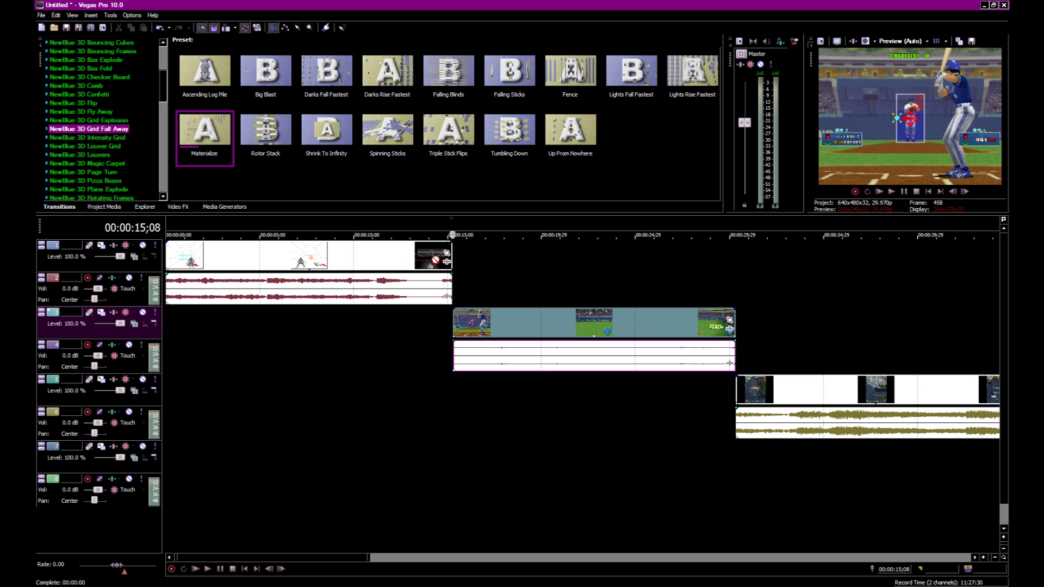
pyautogui.moveTo(432, 256); pyautogui.dragTo(452, 258)
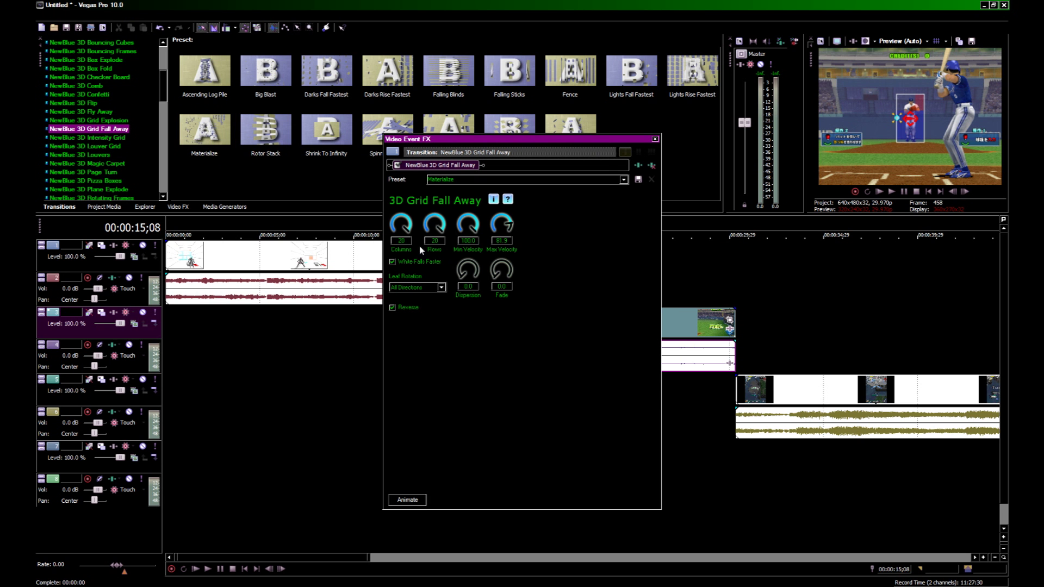
pyautogui.click(655, 139)
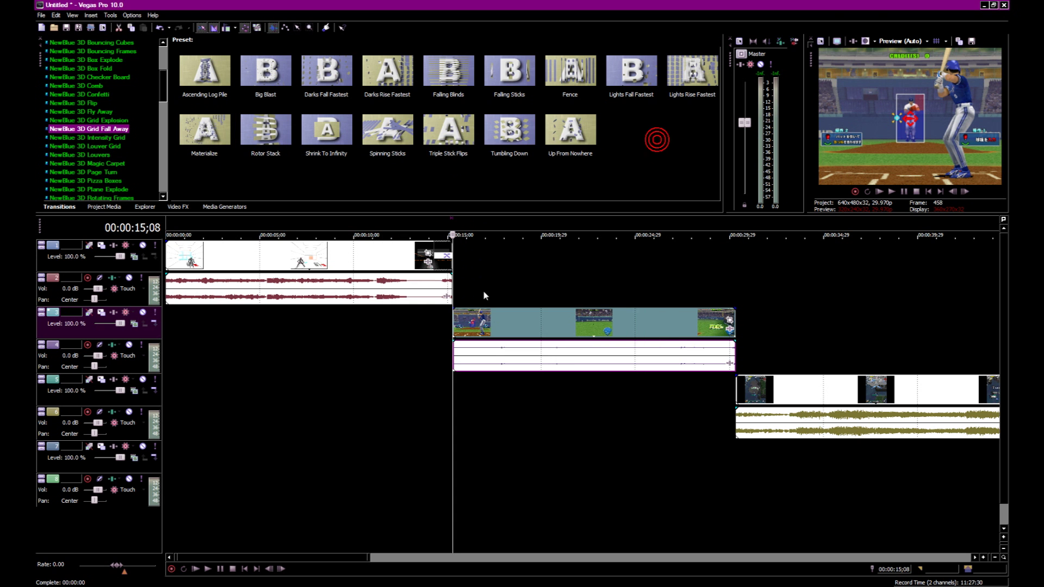
pyautogui.moveTo(501, 323); pyautogui.dragTo(481, 323)
# Open and close Event Pan/Crop on the track 1 clip, then select 14;08–15;08
pyautogui.scroll(3, 472, 305)
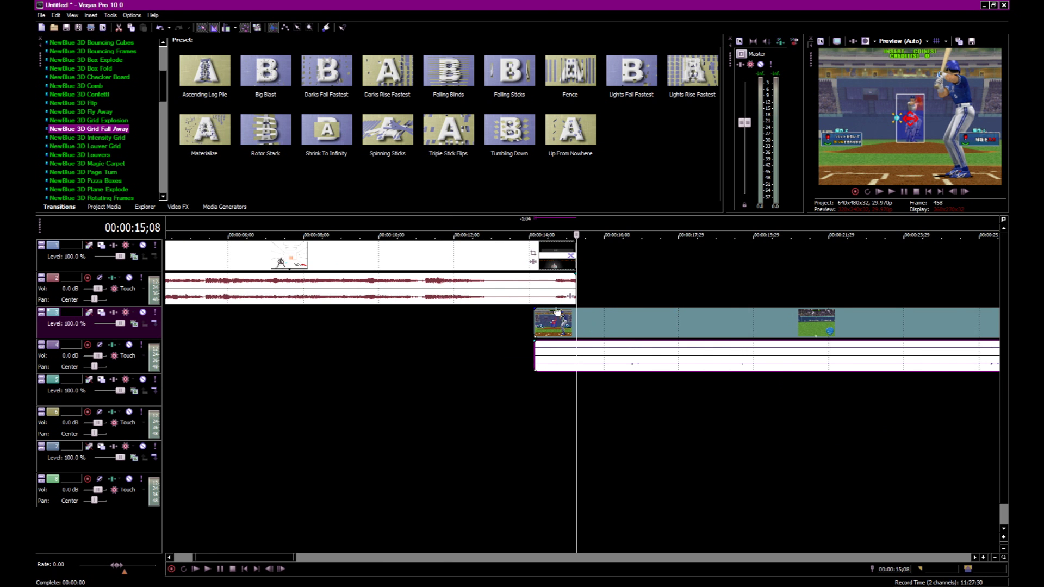
pyautogui.scroll(2, 598, 313)
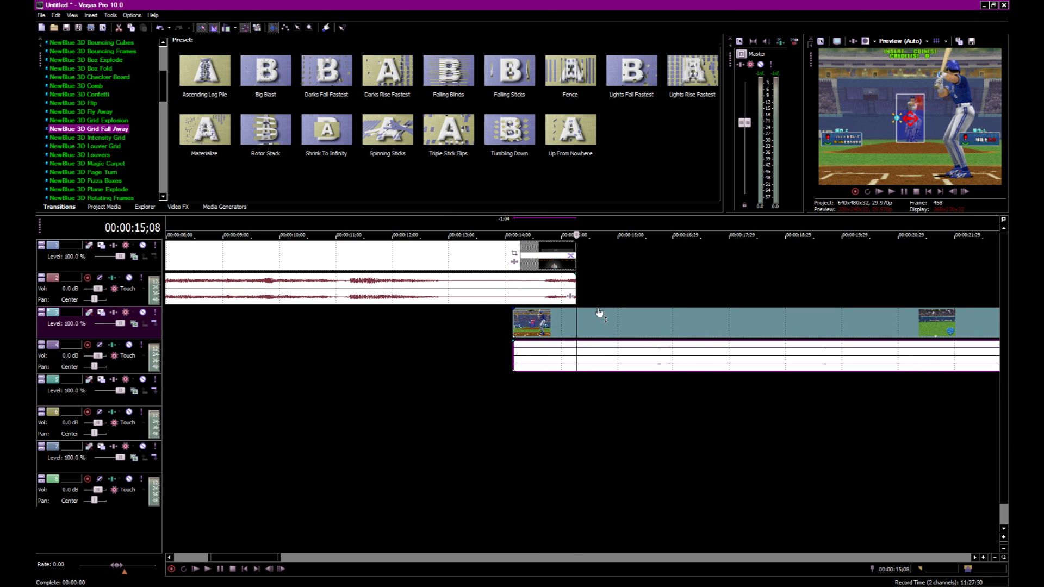
pyautogui.click(519, 295)
pyautogui.click(514, 254)
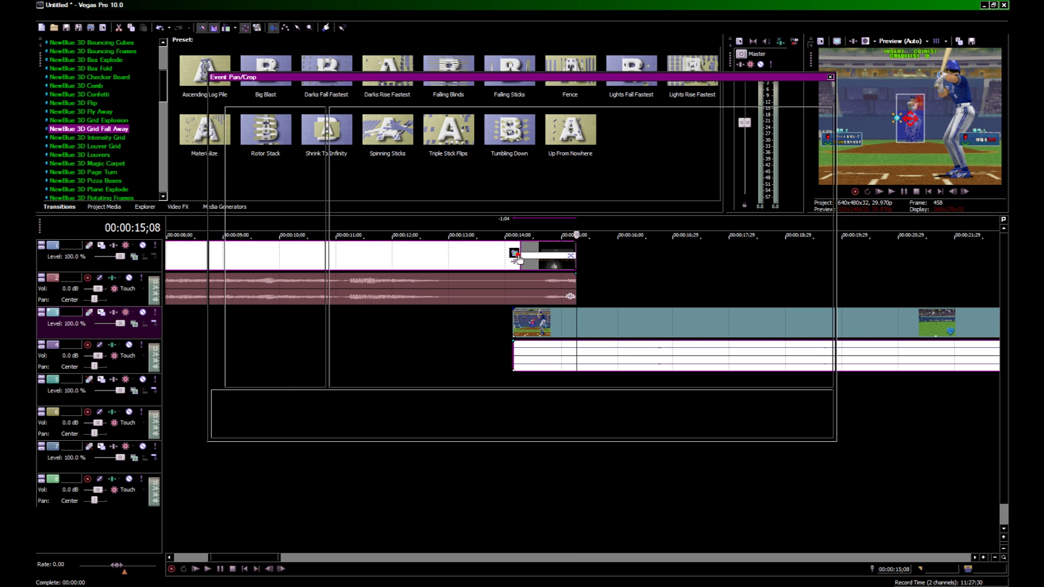
pyautogui.click(830, 77)
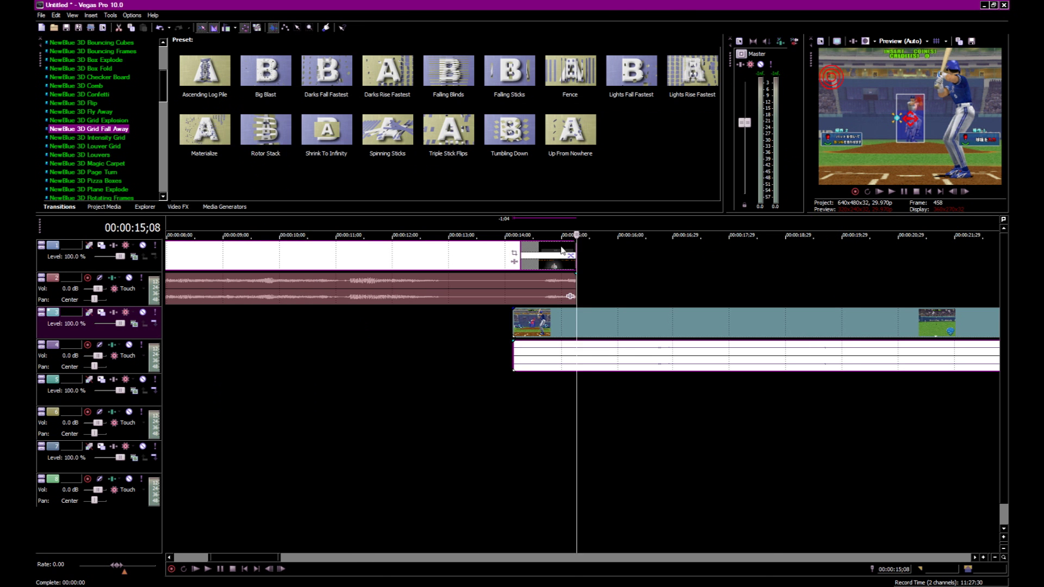
pyautogui.doubleClick(525, 257)
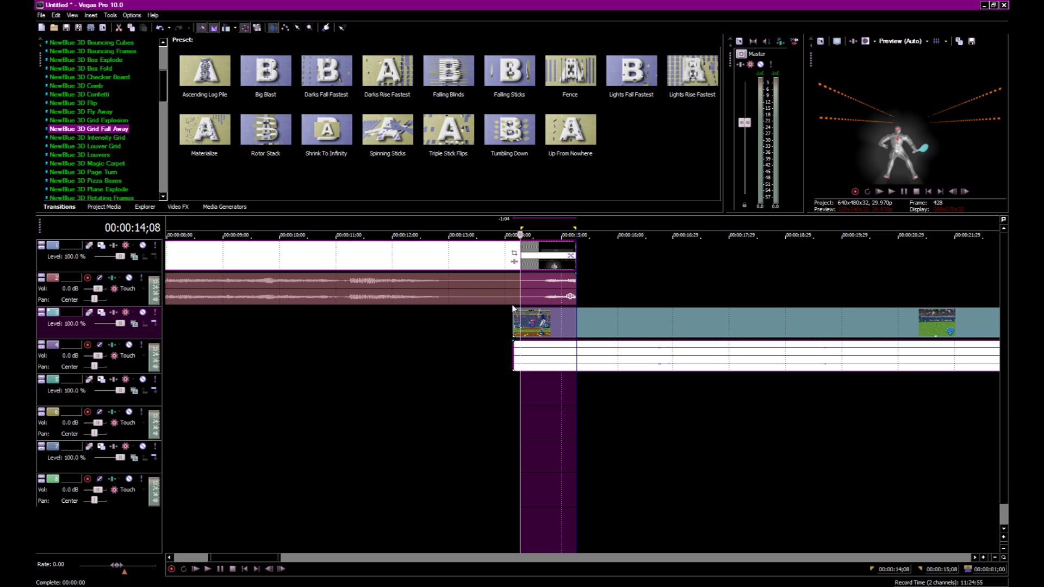
pyautogui.hotkey('shift', 'Right')
pyautogui.hotkey('shift', 'Right')
pyautogui.hotkey('shift', 'Right')
pyautogui.hotkey('shift', 'Right')
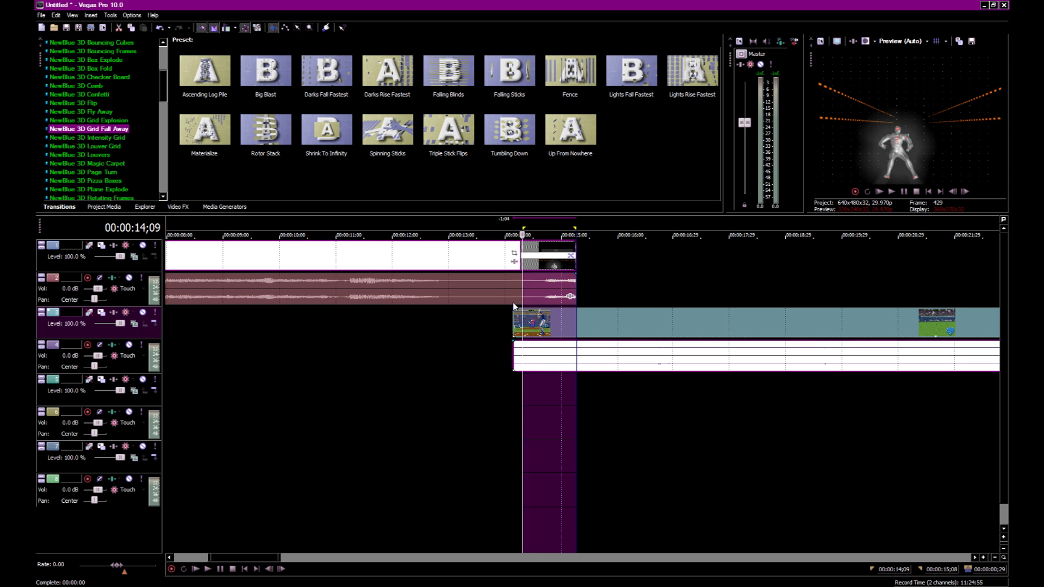
pyautogui.hotkey('shift', 'Right')
pyautogui.hotkey('shift', 'Right')
pyautogui.hotkey('shift', 'Right')
pyautogui.hotkey('shift', 'Right')
pyautogui.hotkey('shift', 'Right')
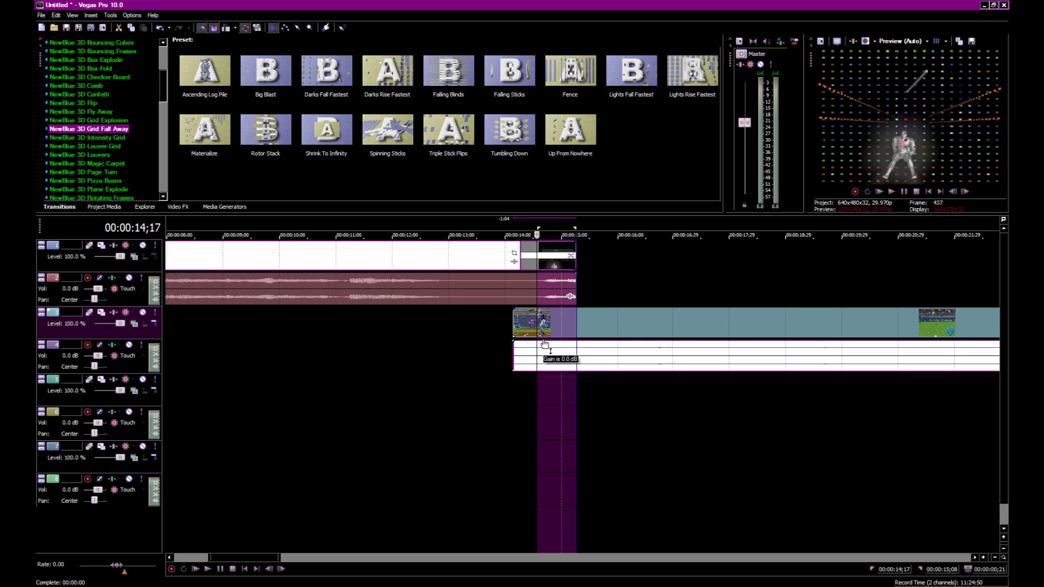
pyautogui.press('Right')
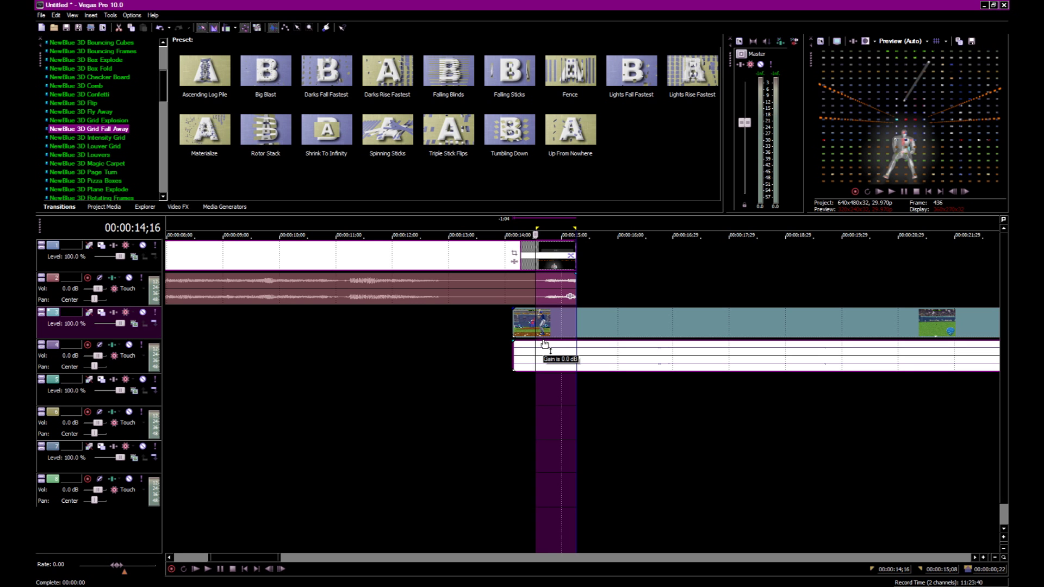
pyautogui.press('Left')
pyautogui.press('Left')
pyautogui.press('Left')
pyautogui.press('Left')
pyautogui.press('Left')
pyautogui.press('Left')
pyautogui.press('Left')
pyautogui.press('Left')
pyautogui.press('Left')
pyautogui.press('Left')
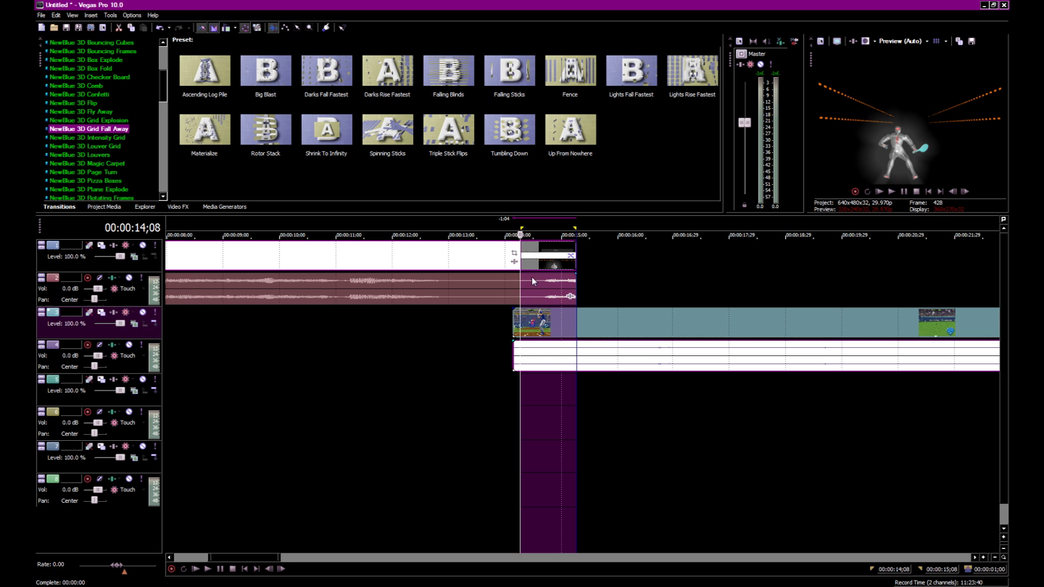
# Move dybbnao to start at 14;08 and fade out track 2 audio and fade in track 4 audio
pyautogui.click(504, 321)
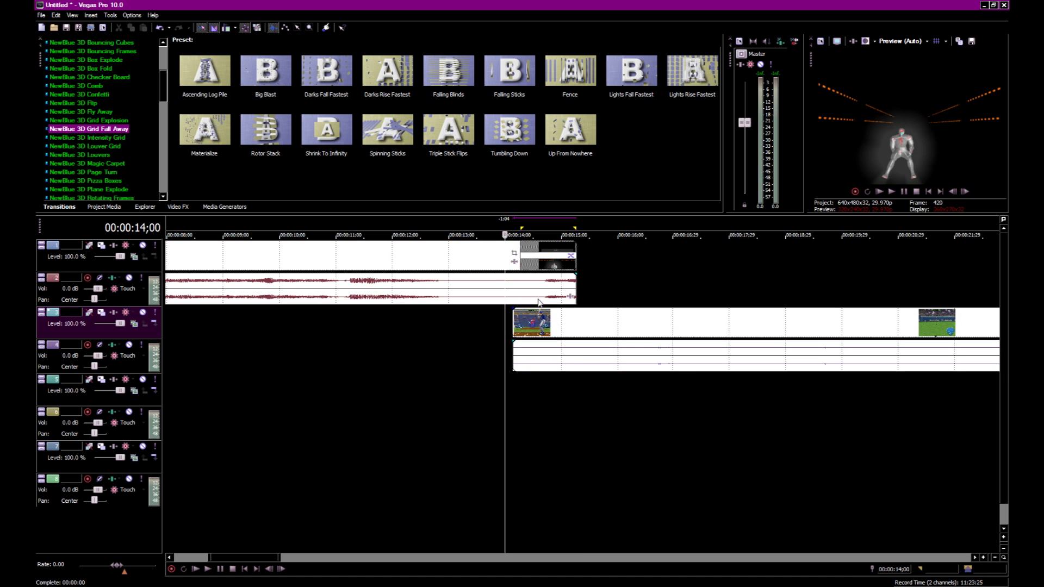
pyautogui.click(521, 300)
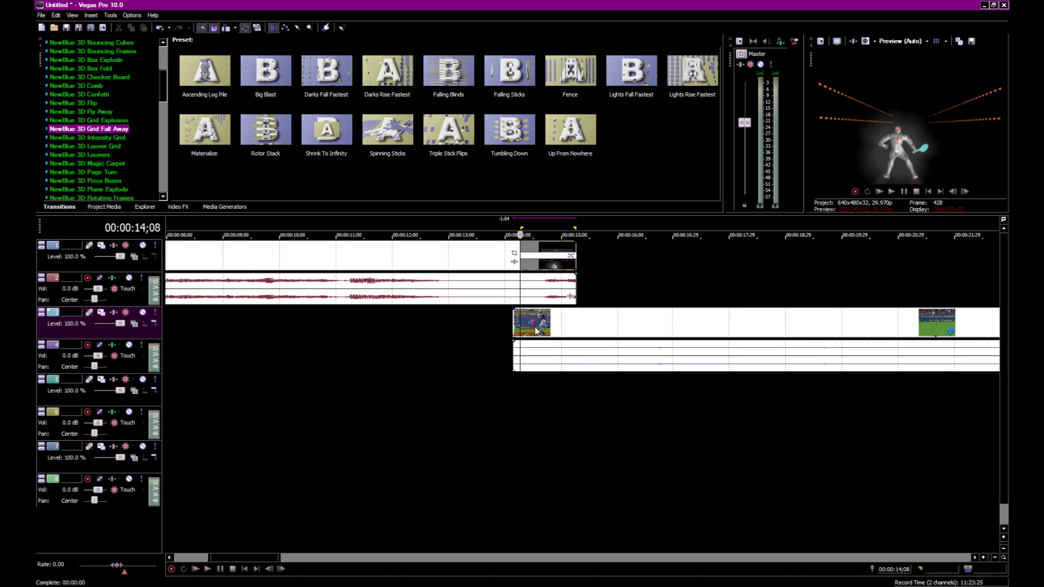
pyautogui.moveTo(534, 328); pyautogui.dragTo(541, 329)
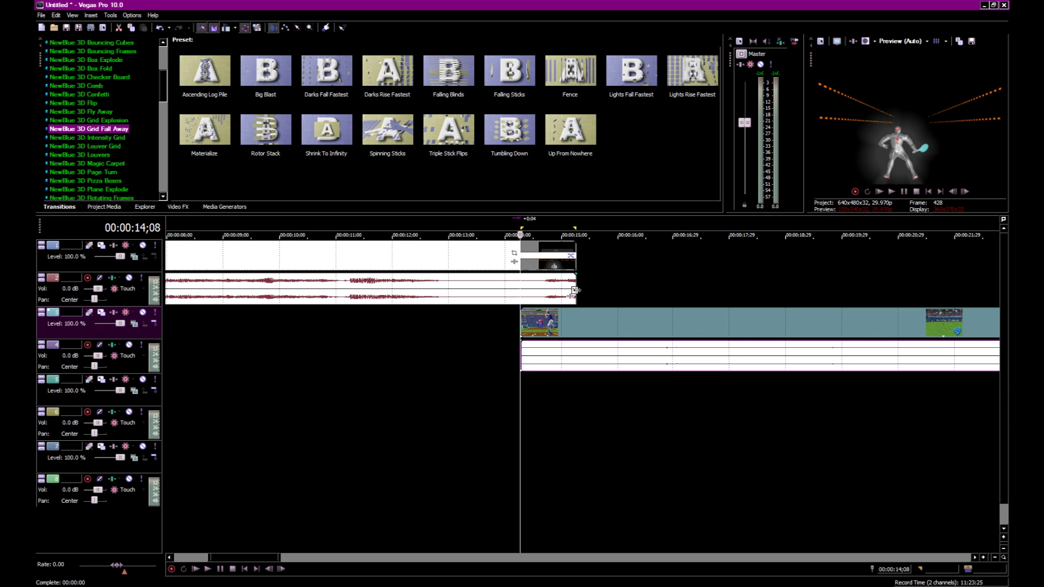
pyautogui.moveTo(577, 275); pyautogui.dragTo(524, 274)
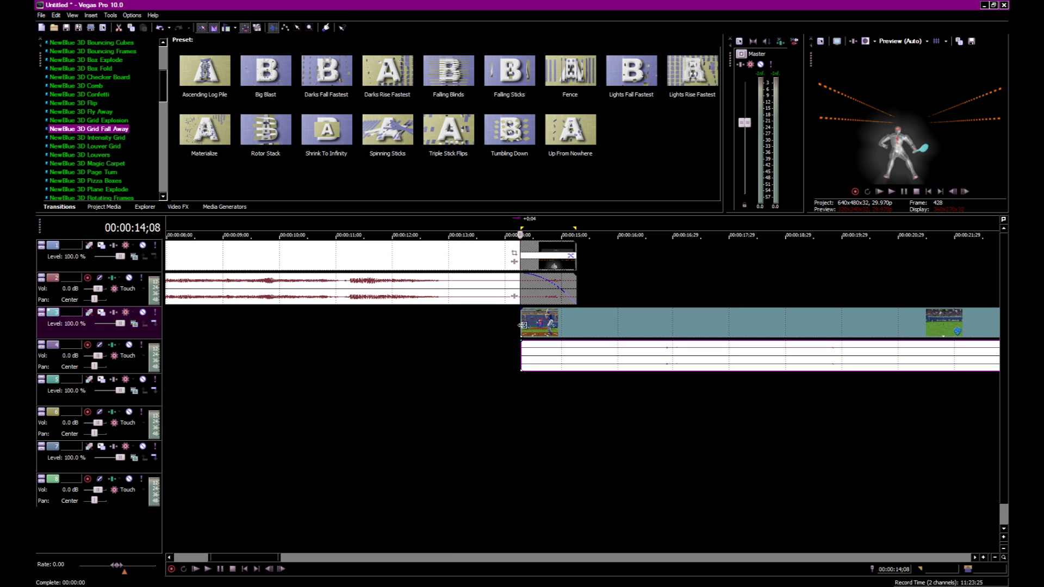
pyautogui.moveTo(523, 338); pyautogui.dragTo(575, 347)
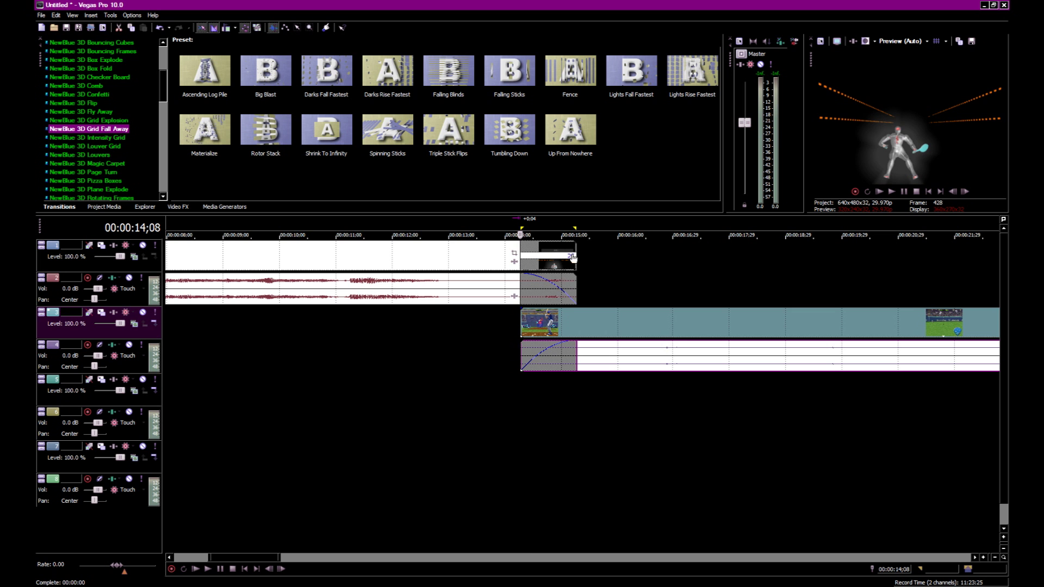
# Play back the transition from 13;17 to check it
pyautogui.click(481, 263)
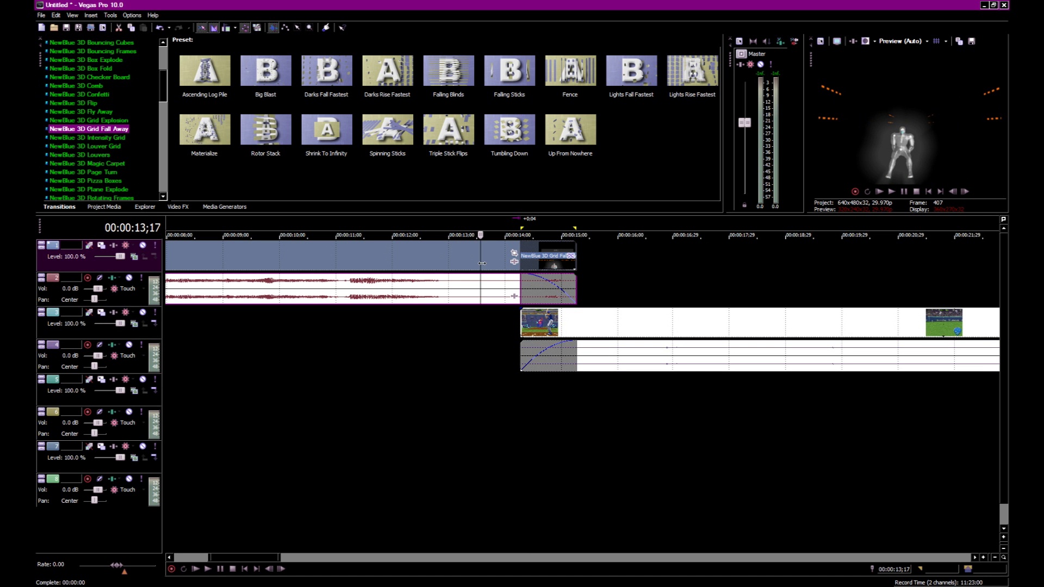
pyautogui.press('space')
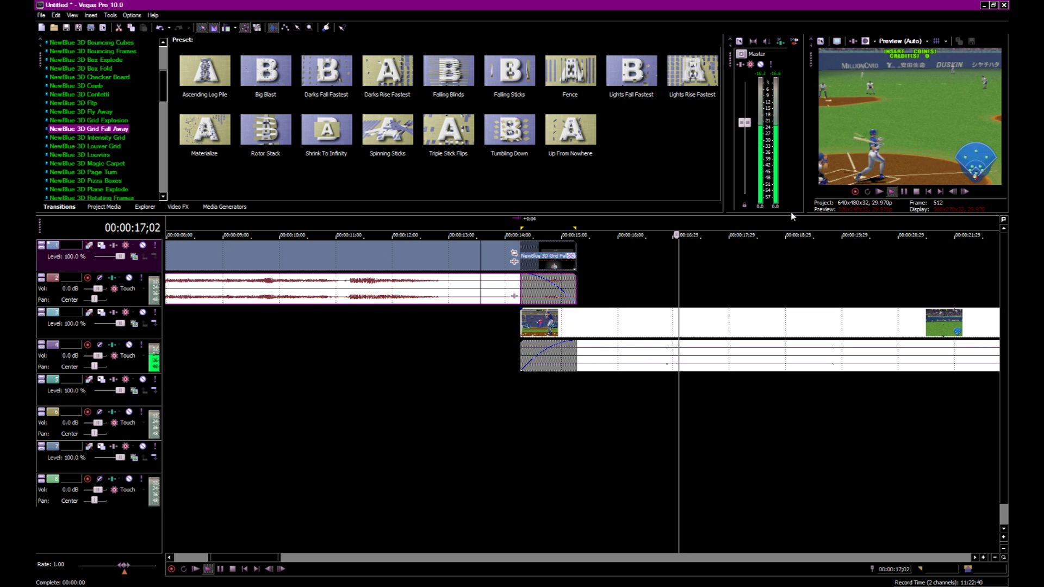
pyautogui.press('space')
pyautogui.click(441, 261)
pyautogui.press('space')
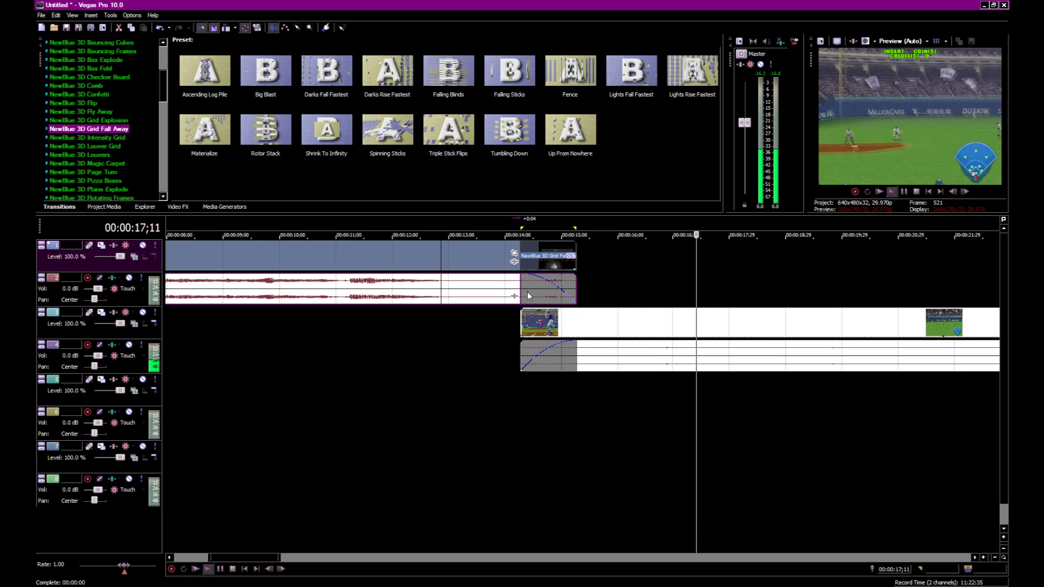
pyautogui.press('space')
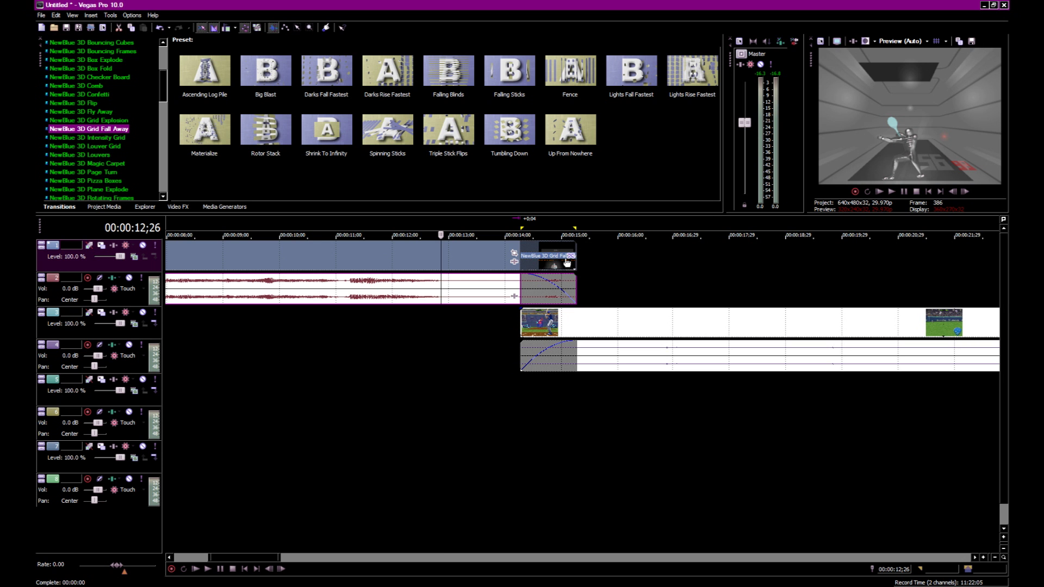
# Trim Cosmic Smash and its transition shorter, slide dybbnao earlier beneath it, and preview
pyautogui.moveTo(576, 263); pyautogui.dragTo(538, 263)
pyautogui.press('space')
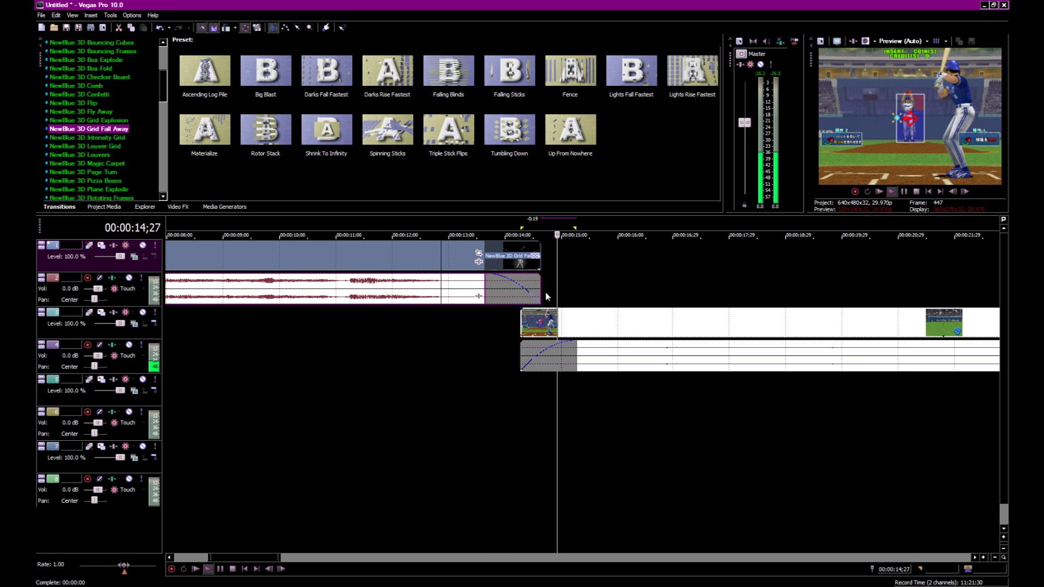
pyautogui.press('space')
pyautogui.moveTo(596, 326); pyautogui.dragTo(559, 318)
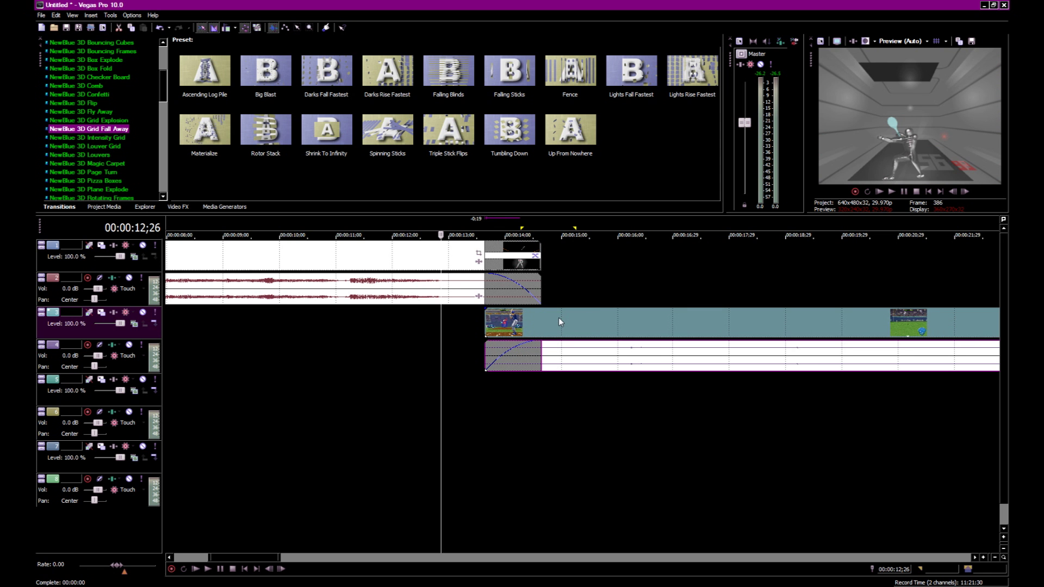
pyautogui.press('space')
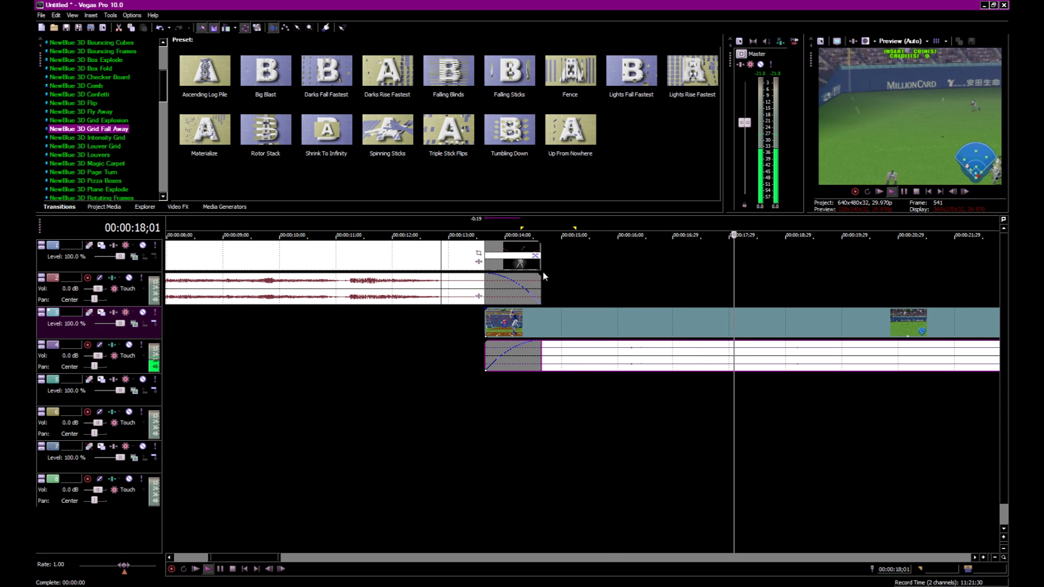
pyautogui.press('space')
pyautogui.press('space')
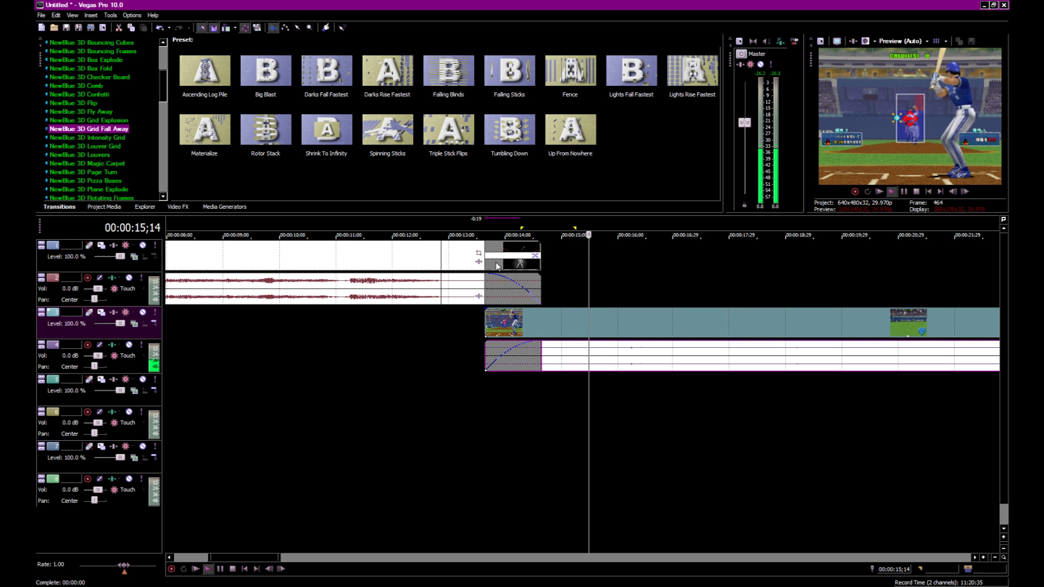
pyautogui.press('space')
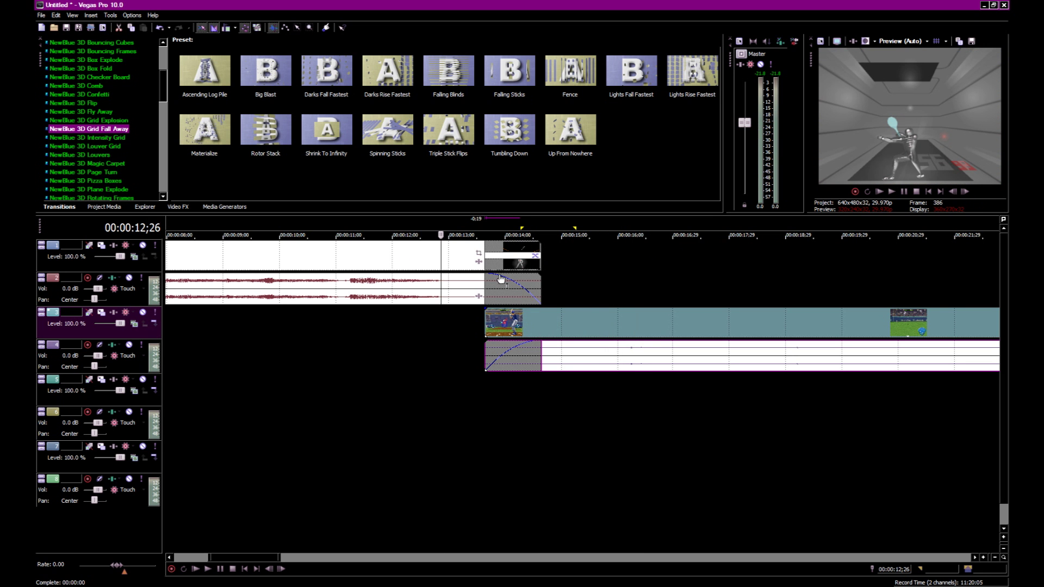
pyautogui.moveTo(570, 326); pyautogui.dragTo(625, 333)
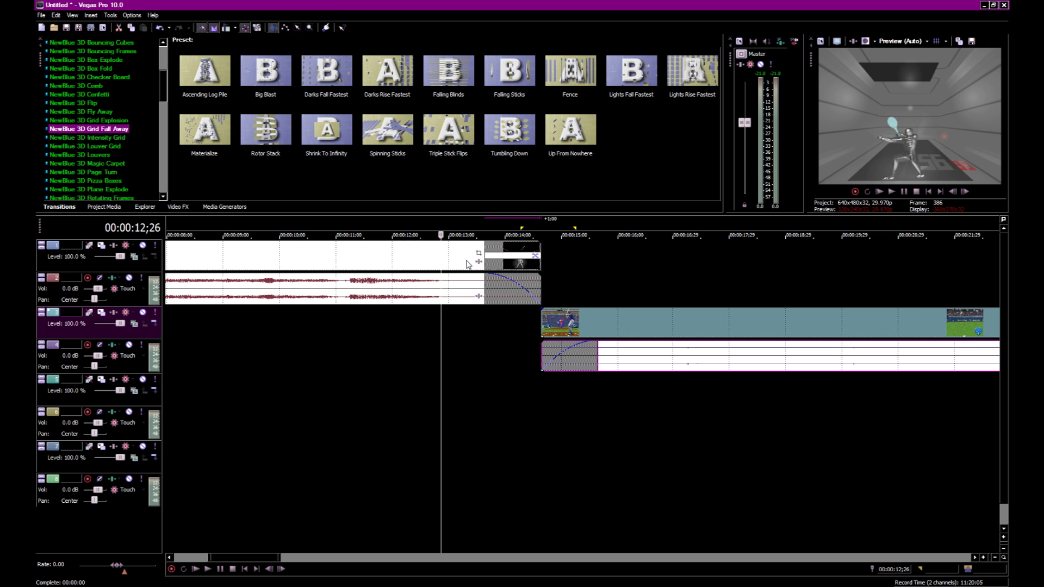
pyautogui.press('space')
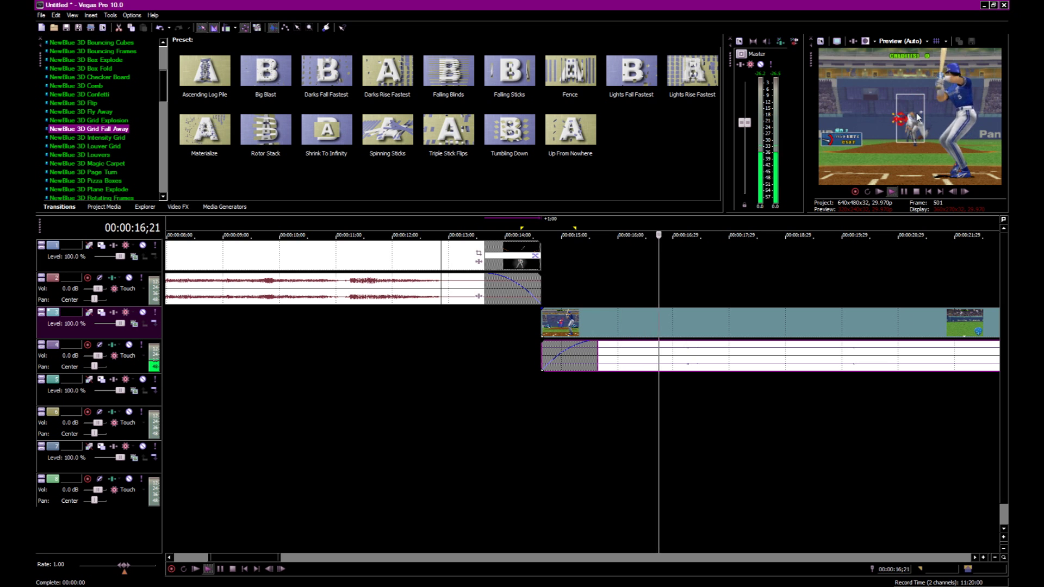
pyautogui.press('space')
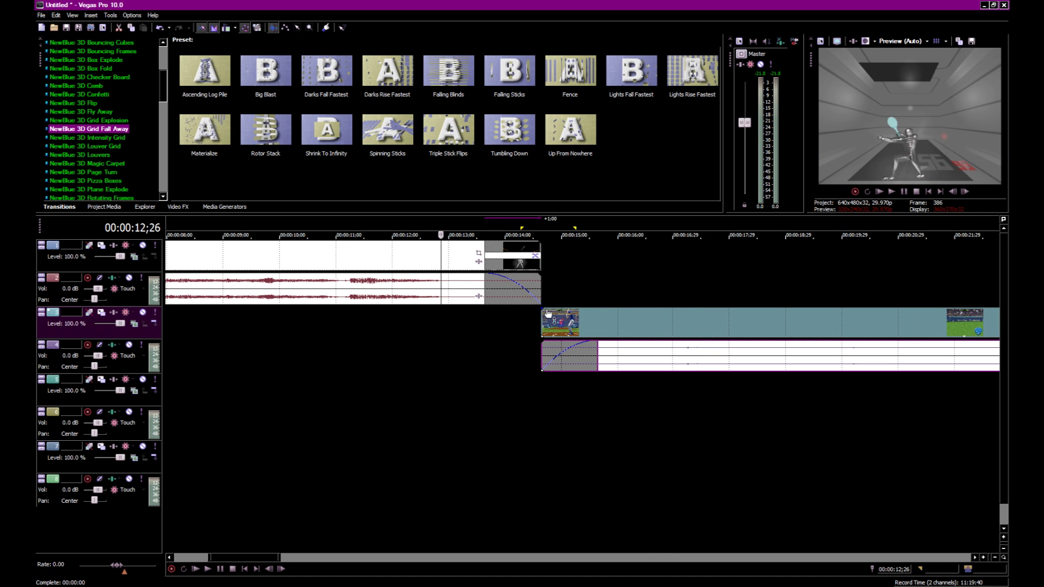
pyautogui.moveTo(548, 314); pyautogui.dragTo(597, 314)
pyautogui.press('space')
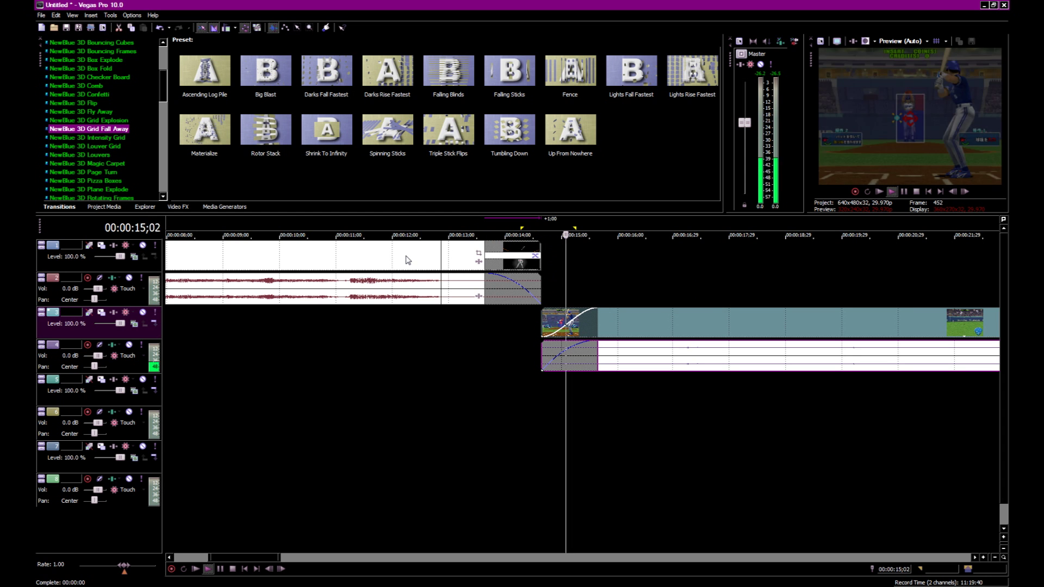
pyautogui.press('space')
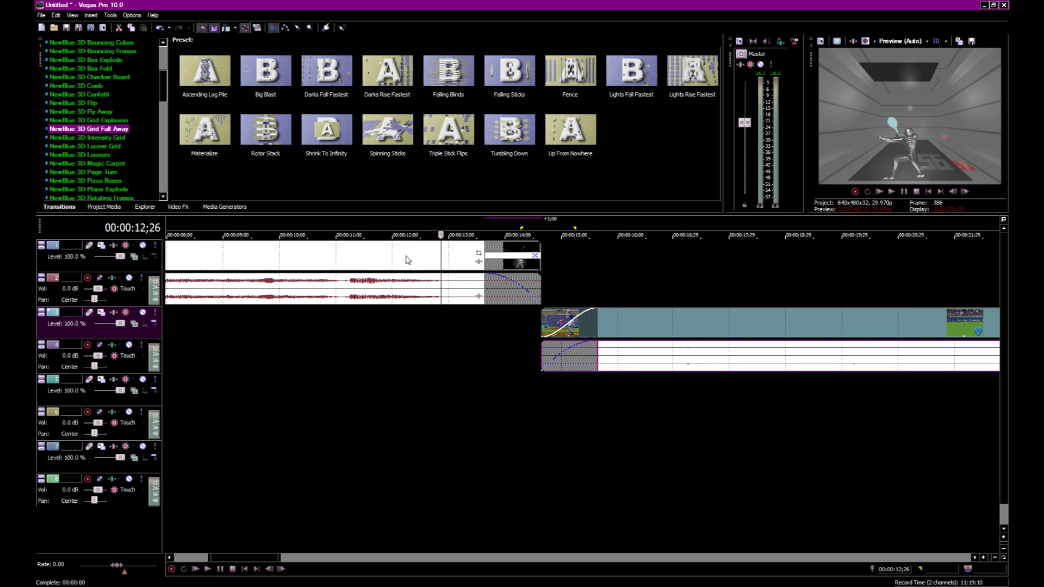
pyautogui.hotkey('ctrl', 'z')
pyautogui.hotkey('ctrl', 'z')
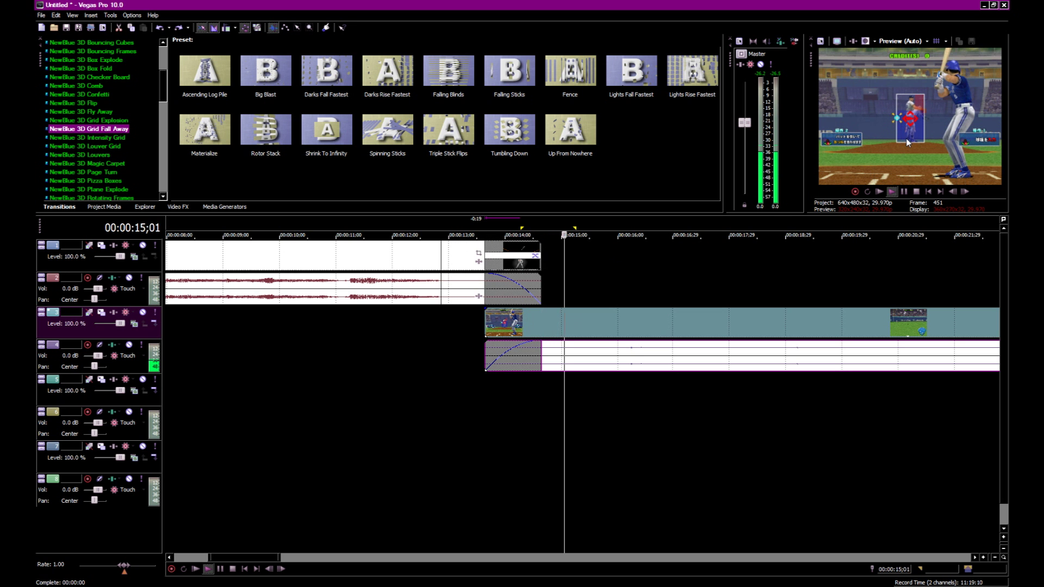
pyautogui.press('space')
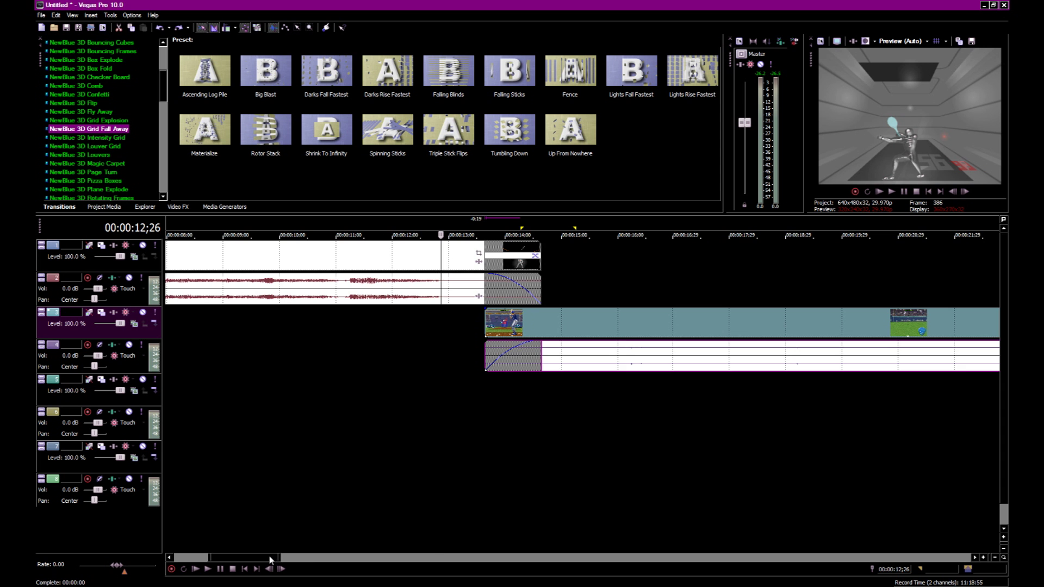
# Move karous earlier, apply Pizza Boxes Box Stack Right to dybbnao's end, and mark 27;20–28;20
pyautogui.moveTo(269, 556); pyautogui.dragTo(337, 556)
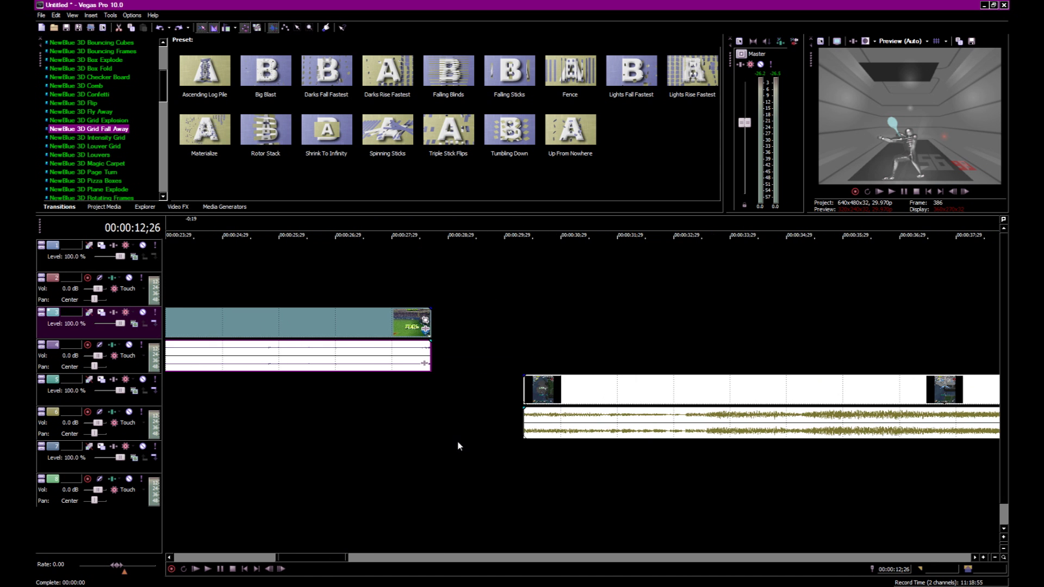
pyautogui.moveTo(604, 403); pyautogui.dragTo(508, 387)
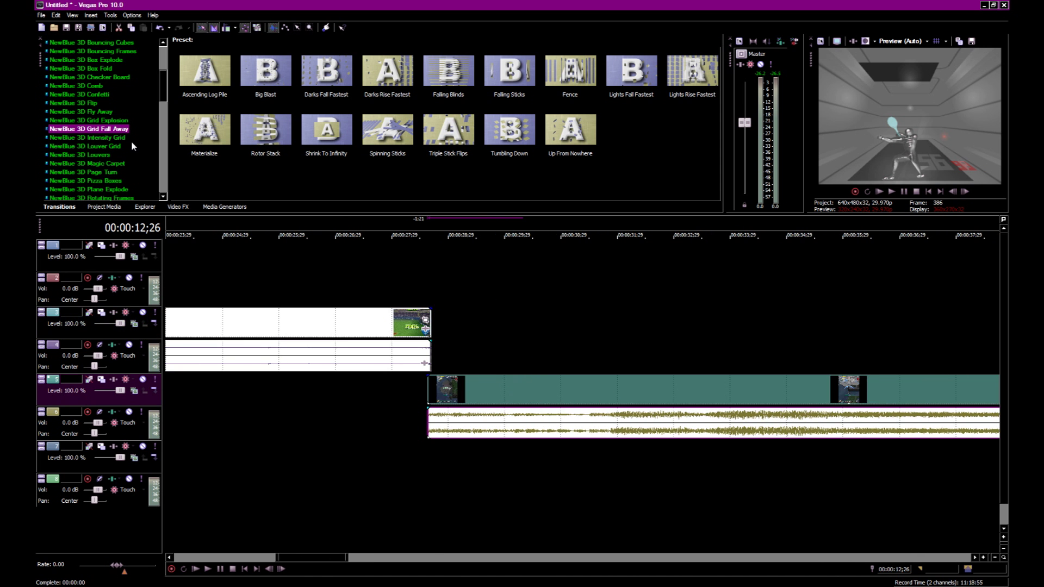
pyautogui.click(111, 163)
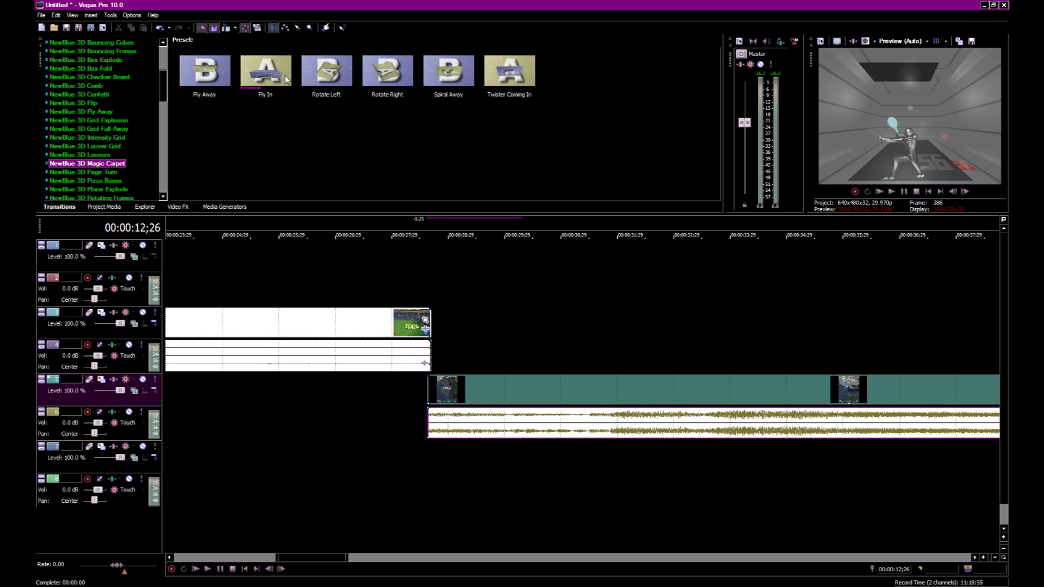
pyautogui.click(100, 181)
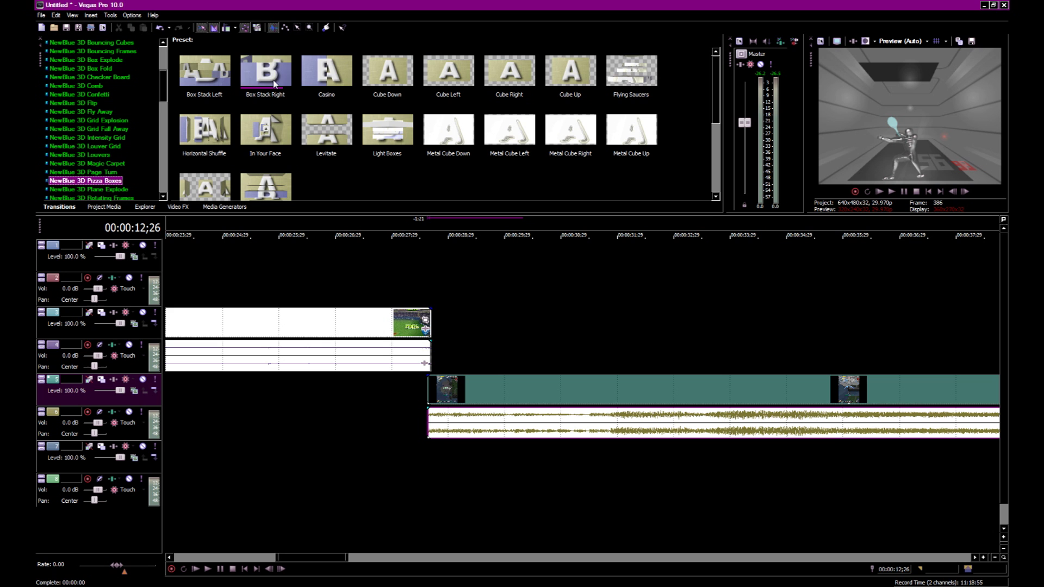
pyautogui.moveTo(274, 85); pyautogui.dragTo(432, 327)
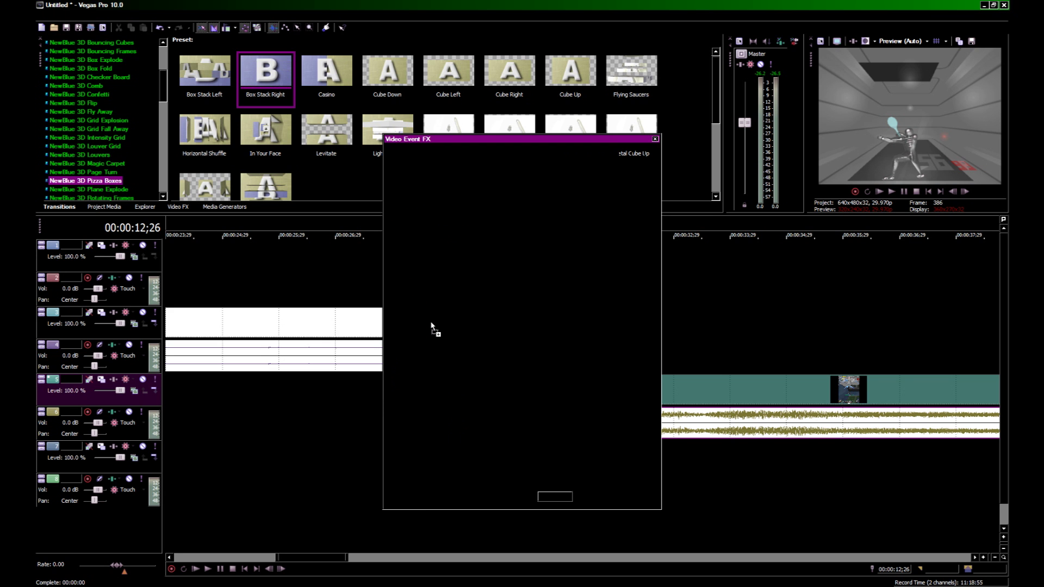
pyautogui.click(655, 140)
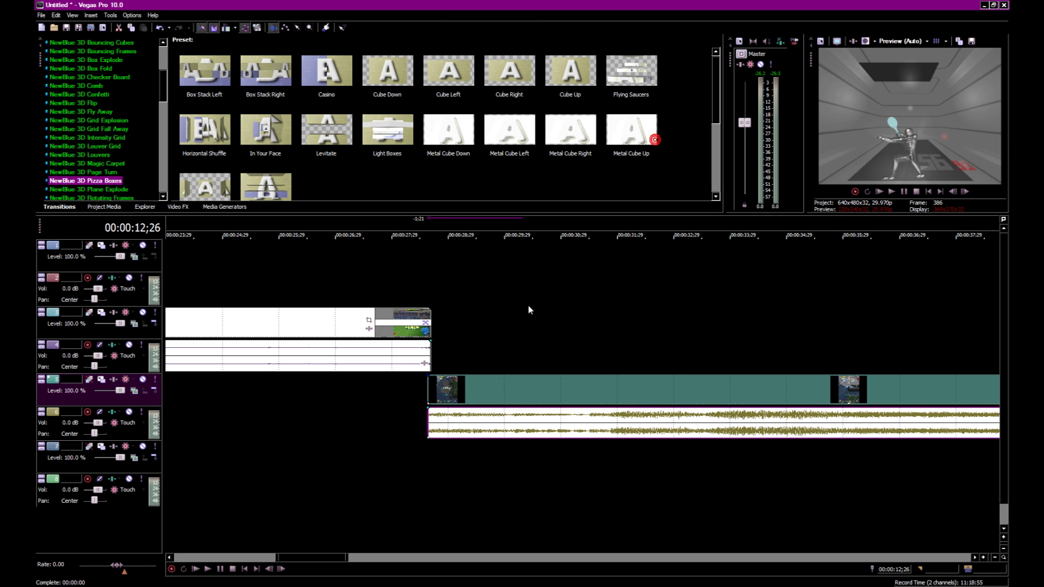
pyautogui.click(375, 314)
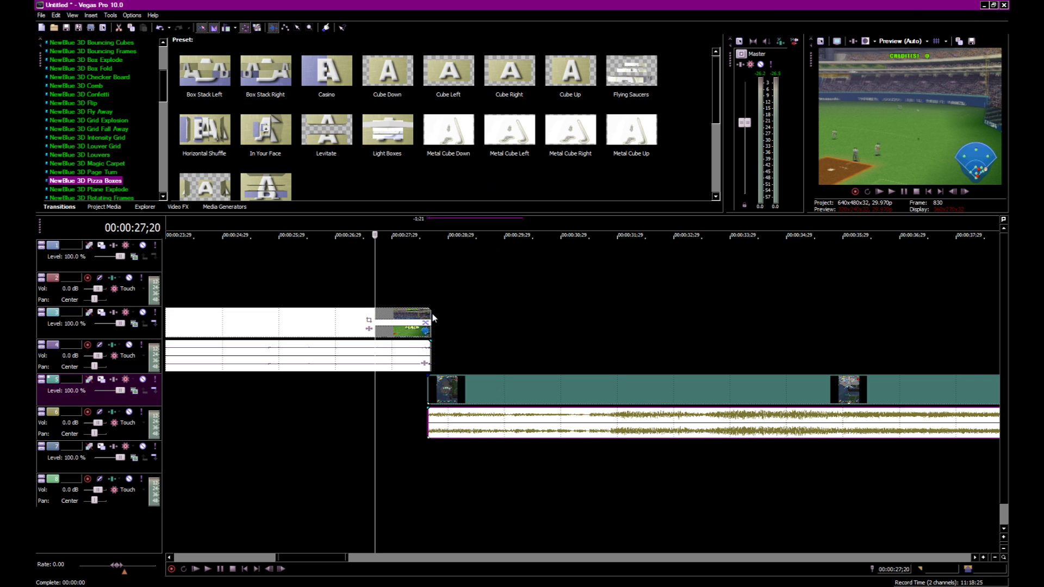
pyautogui.keyDown('shift'); pyautogui.click(429, 296); pyautogui.keyUp('shift')
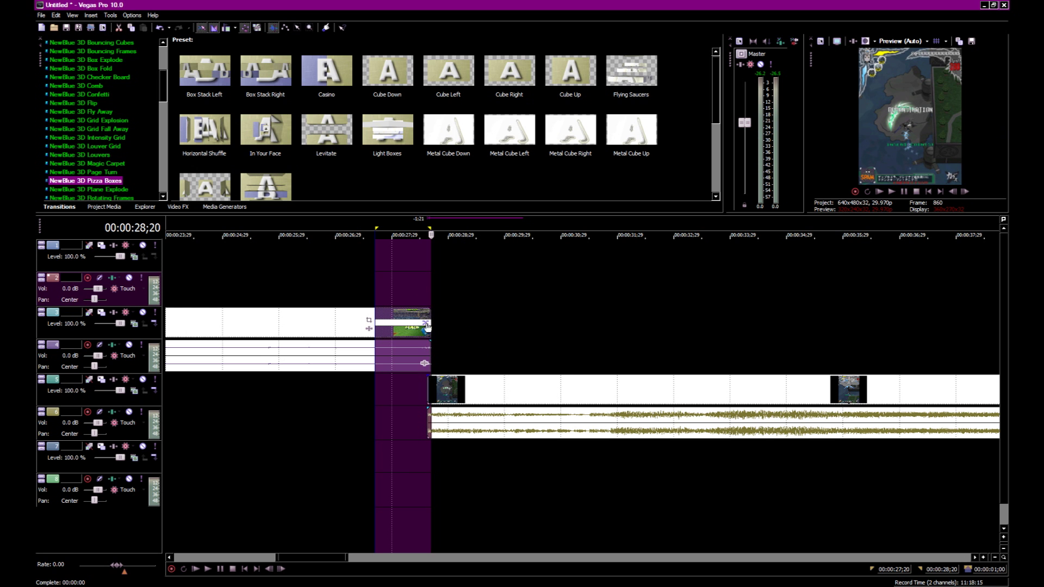
# Slide karous left to start at 27;20 under the transition
pyautogui.click(359, 292)
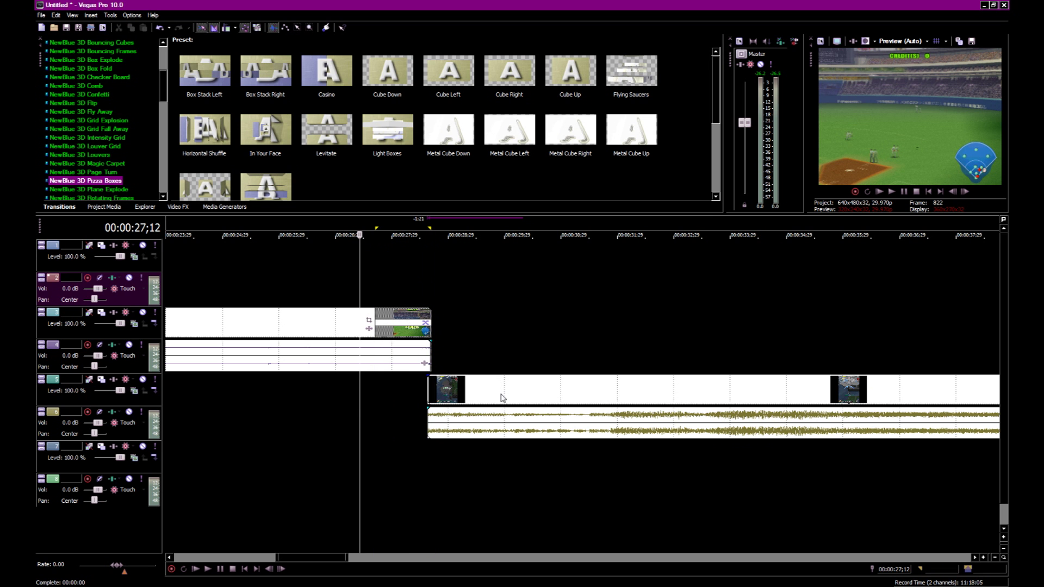
pyautogui.moveTo(501, 390); pyautogui.dragTo(449, 390)
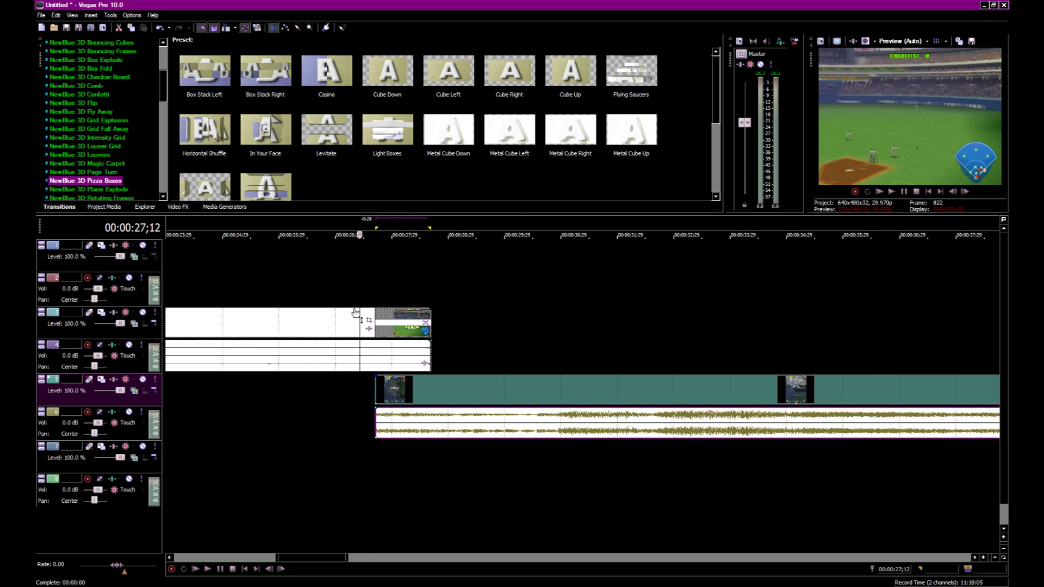
pyautogui.click(374, 300)
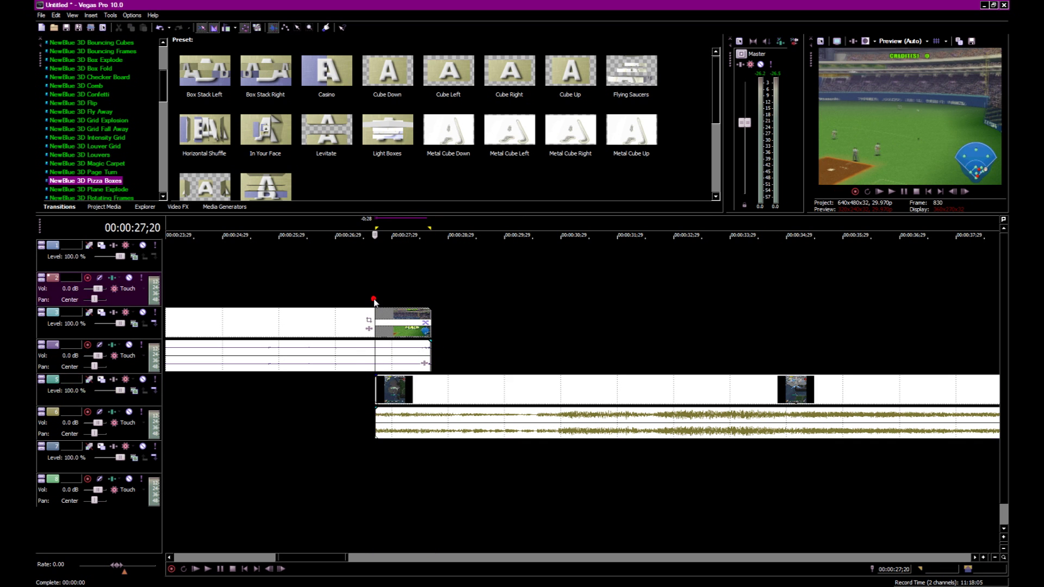
pyautogui.click(462, 390)
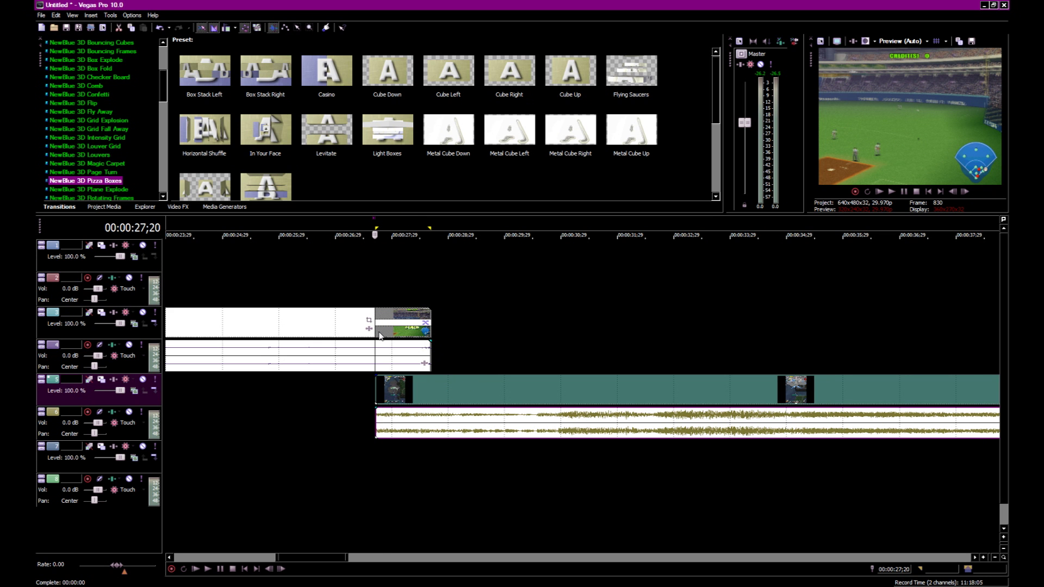
# Fade dybbnao's audio out and karous's audio in over one second, then preview
pyautogui.moveTo(427, 344); pyautogui.dragTo(376, 341)
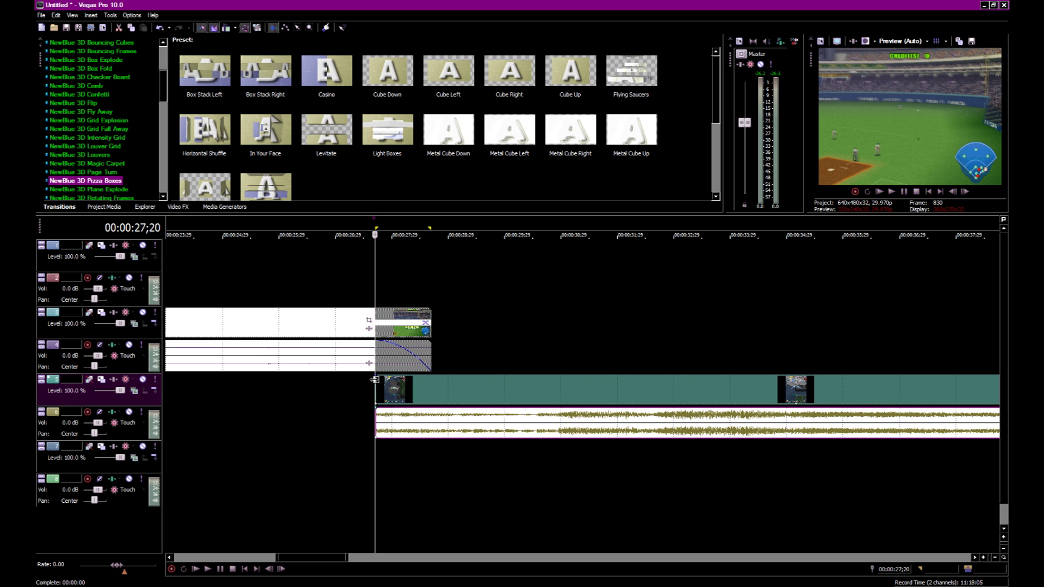
pyautogui.click(377, 412)
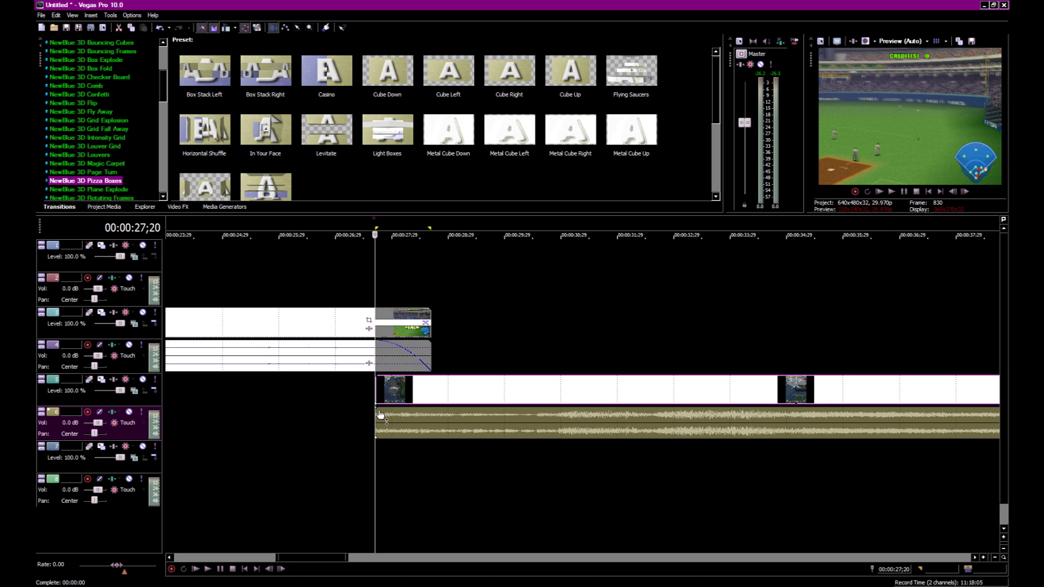
pyautogui.moveTo(379, 412); pyautogui.dragTo(429, 407)
pyautogui.click(318, 285)
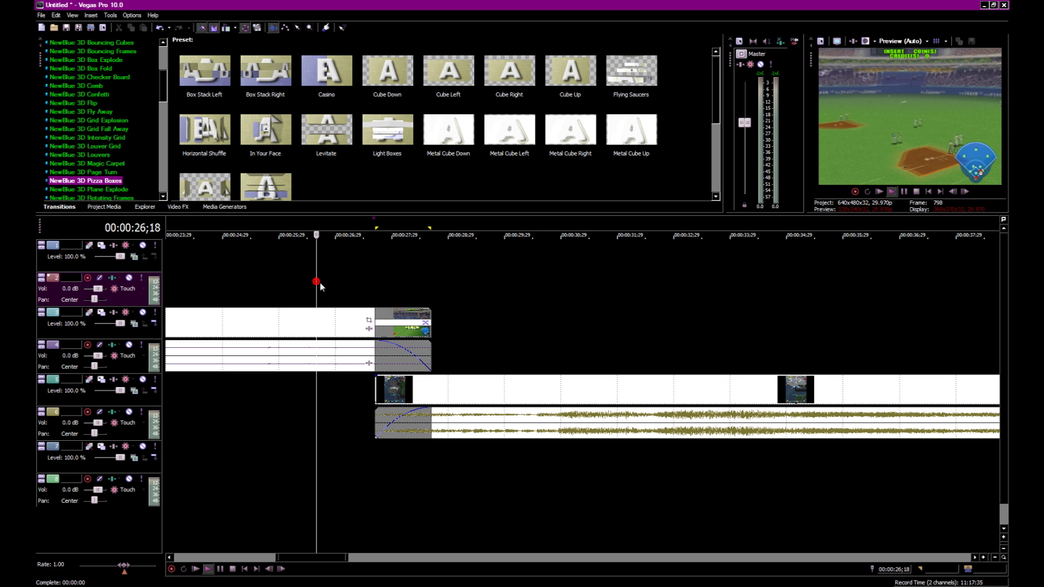
pyautogui.press('space')
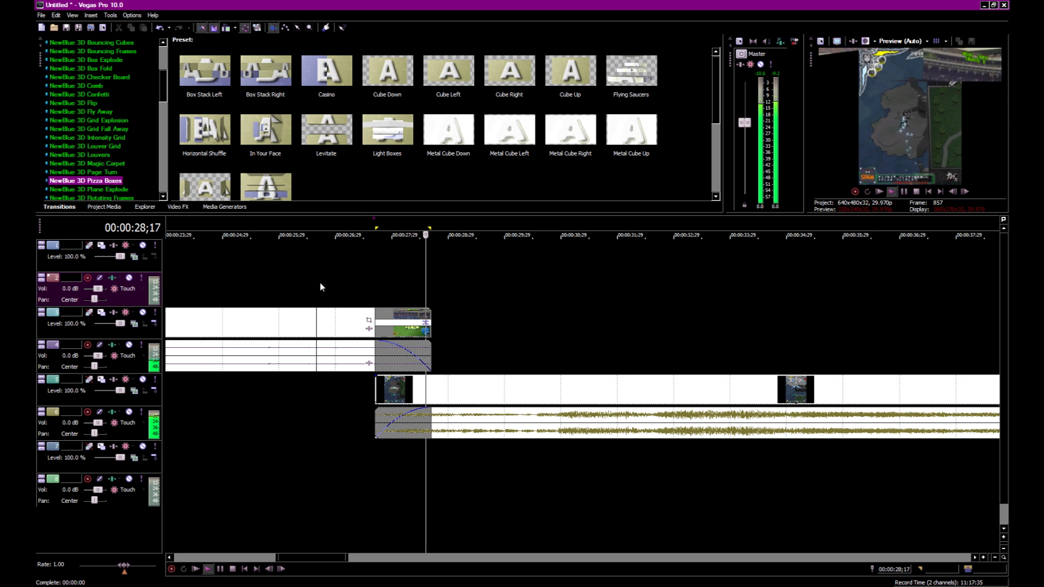
pyautogui.press('space')
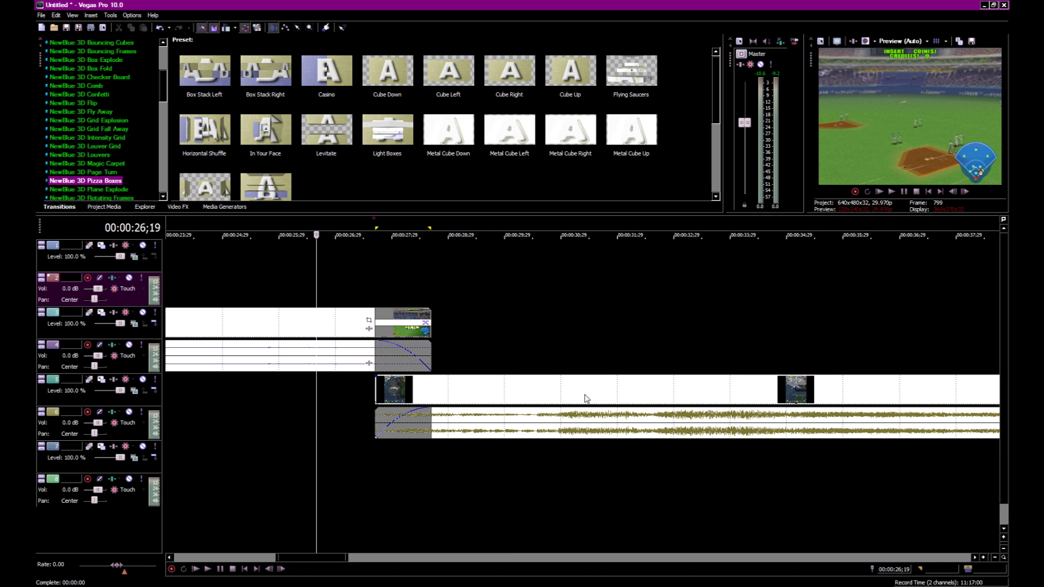
pyautogui.moveTo(304, 560); pyautogui.dragTo(370, 569)
# Apply NewBlue 3D Box Fold Enter the Box to karous's end and slide radirgy left to overlap it
pyautogui.moveTo(595, 459); pyautogui.dragTo(449, 452)
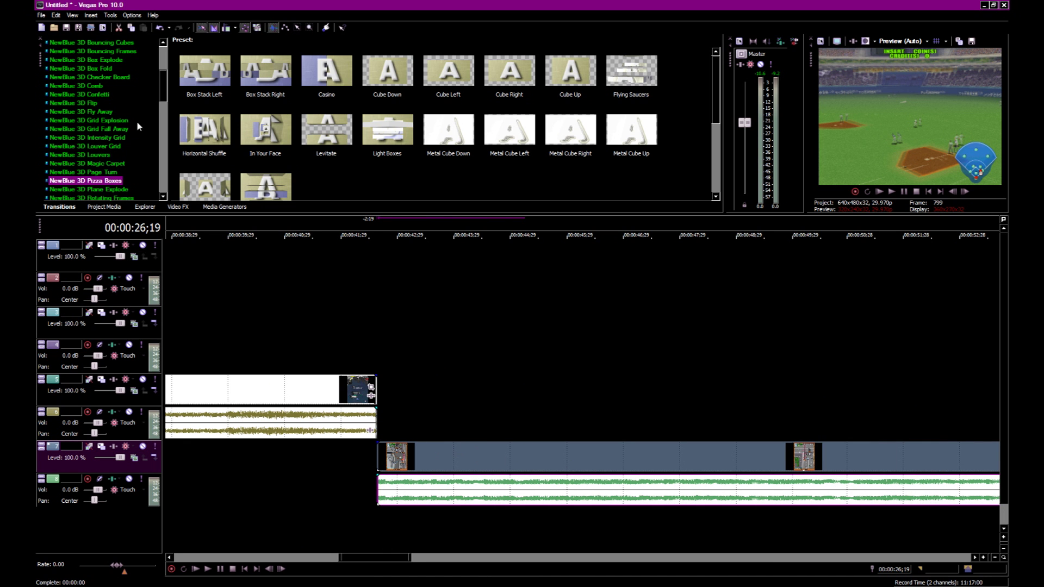
pyautogui.click(103, 77)
pyautogui.click(106, 68)
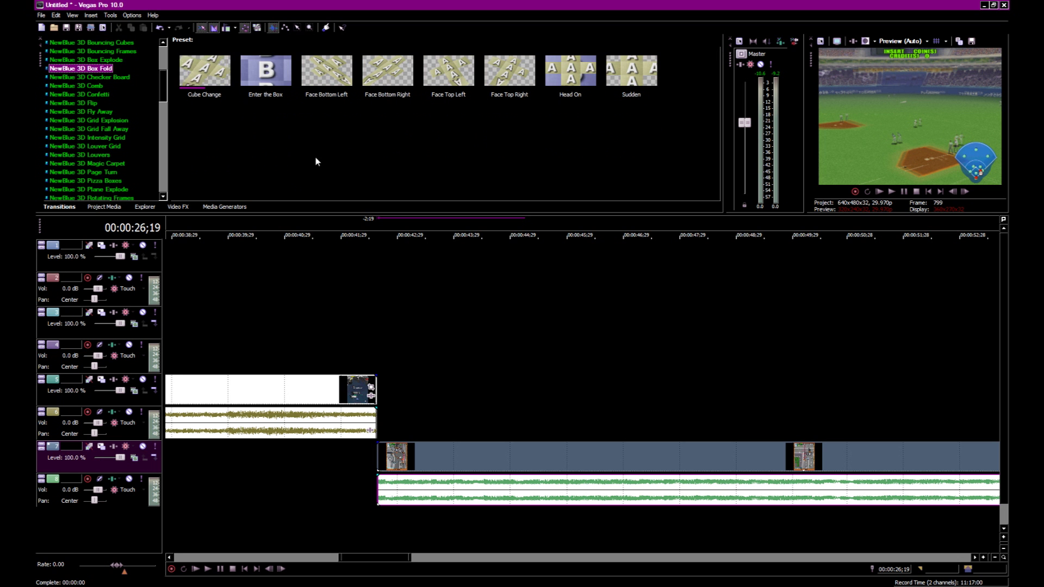
pyautogui.moveTo(265, 71); pyautogui.dragTo(375, 387)
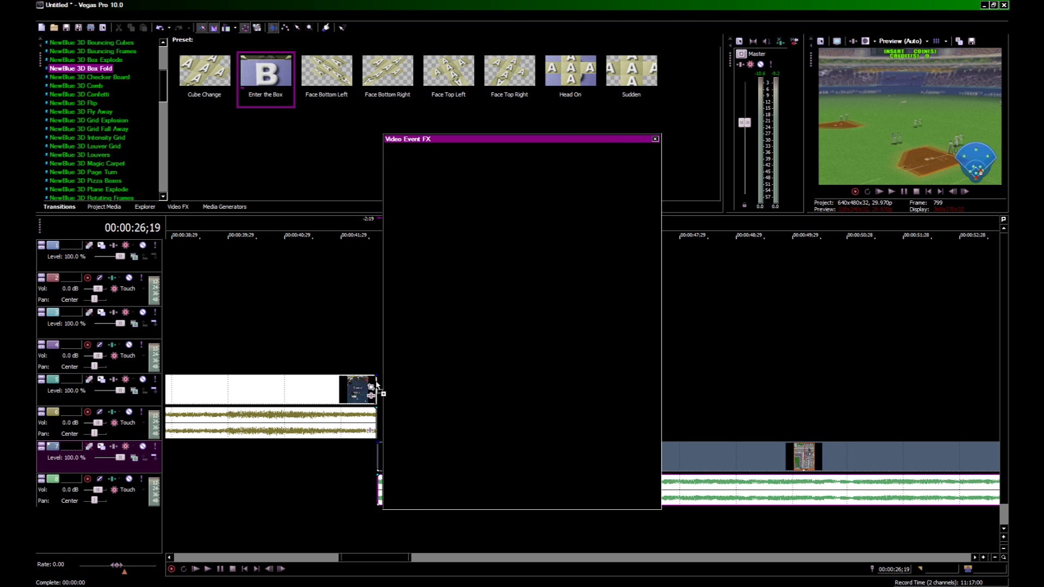
pyautogui.click(655, 139)
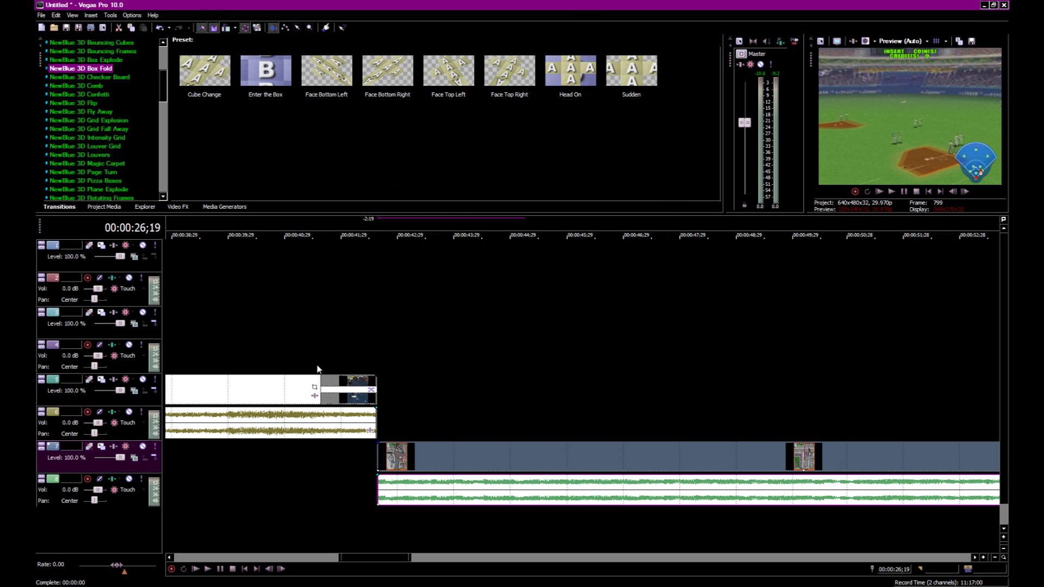
pyautogui.moveTo(445, 455); pyautogui.dragTo(390, 454)
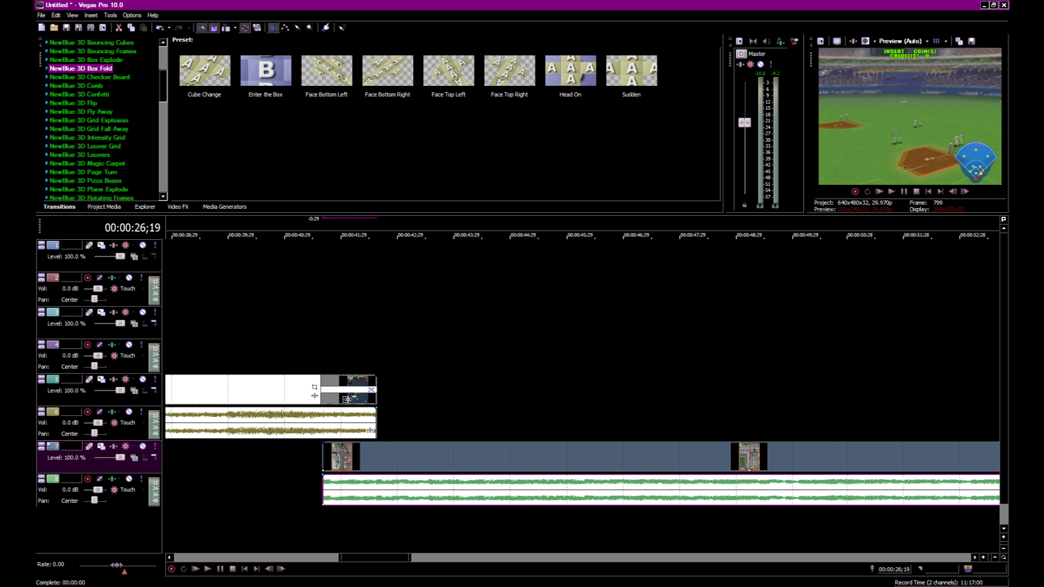
pyautogui.click(328, 363)
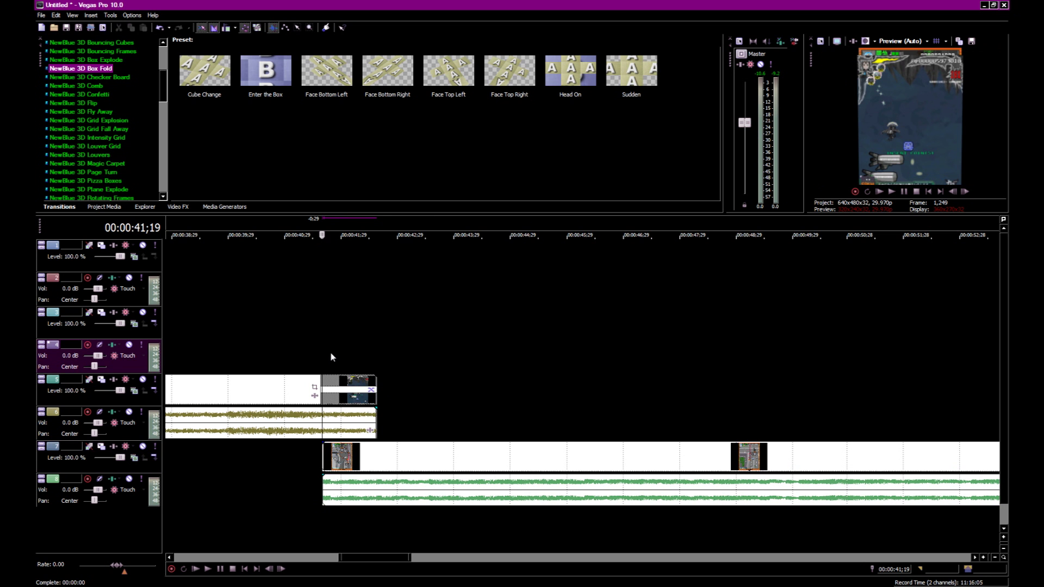
# Select the third clip and play back the new transition from 40;20
pyautogui.click(414, 460)
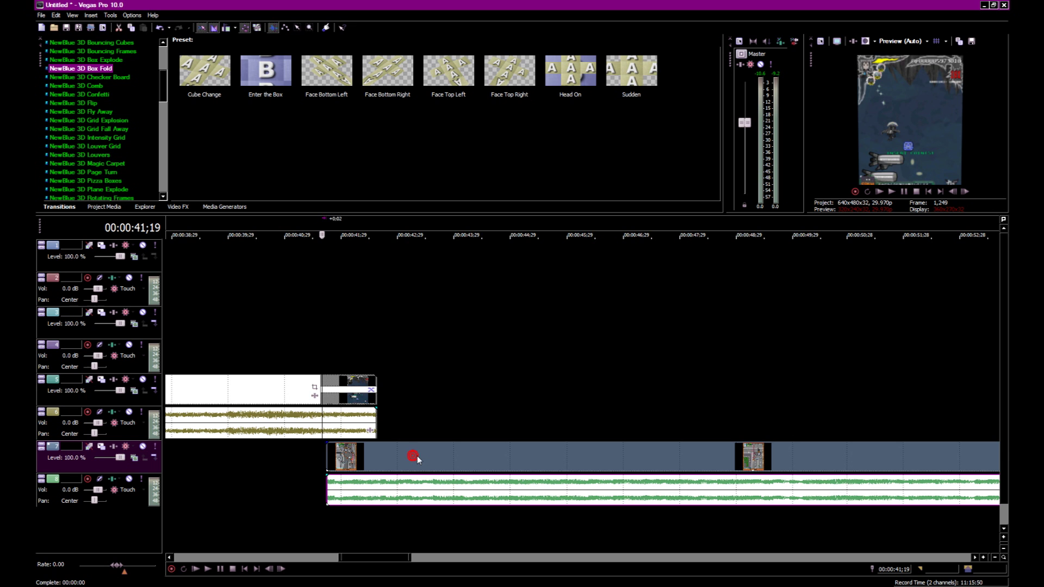
pyautogui.click(267, 363)
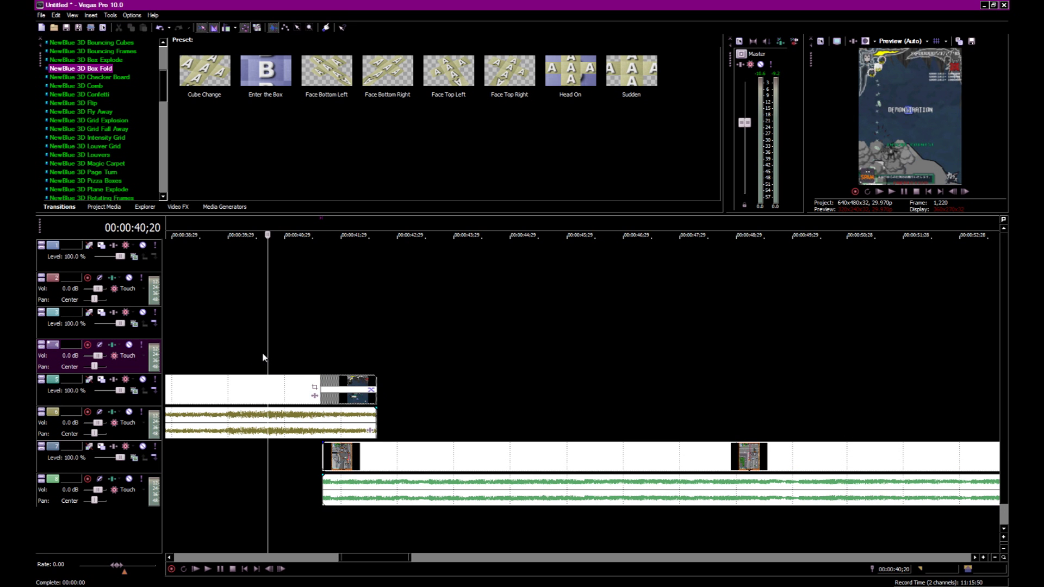
pyautogui.press('space')
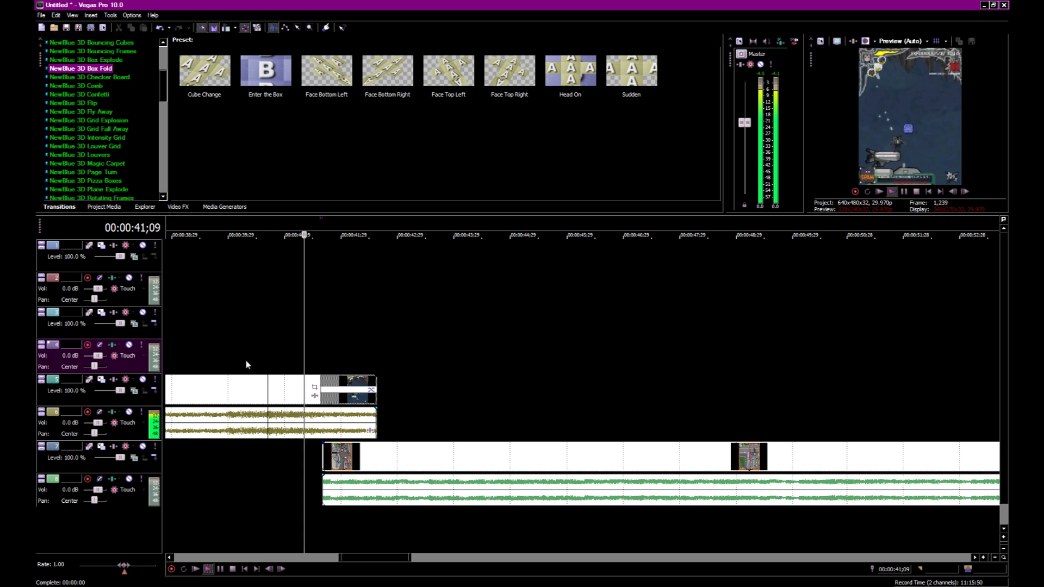
pyautogui.press('space')
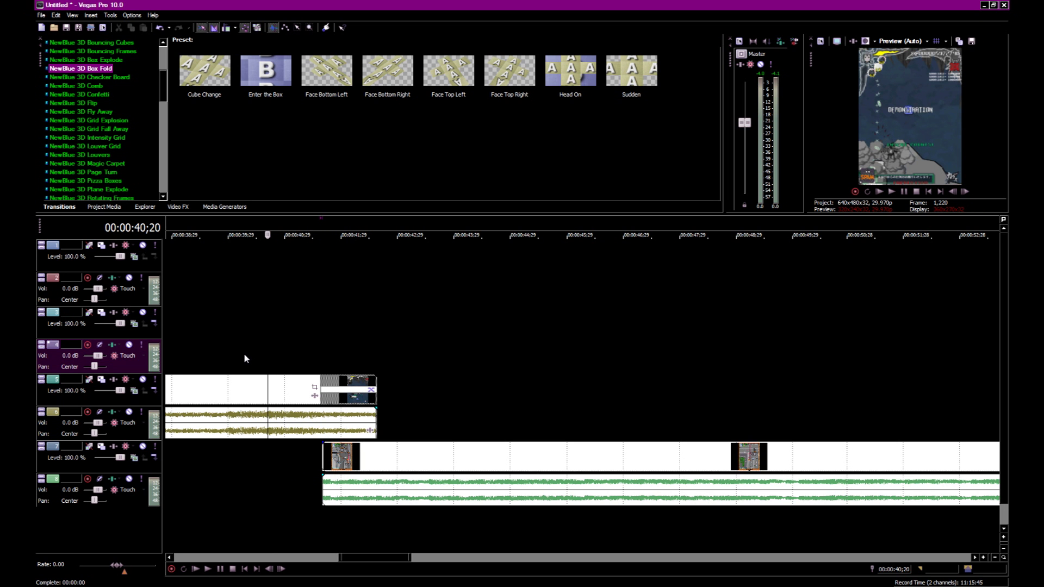
pyautogui.press('space')
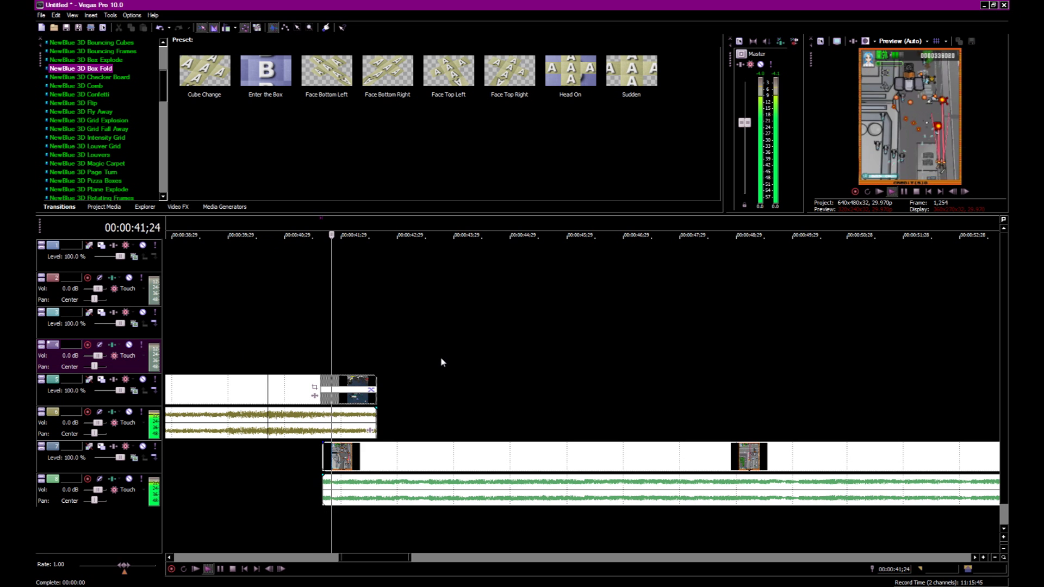
pyautogui.press('space')
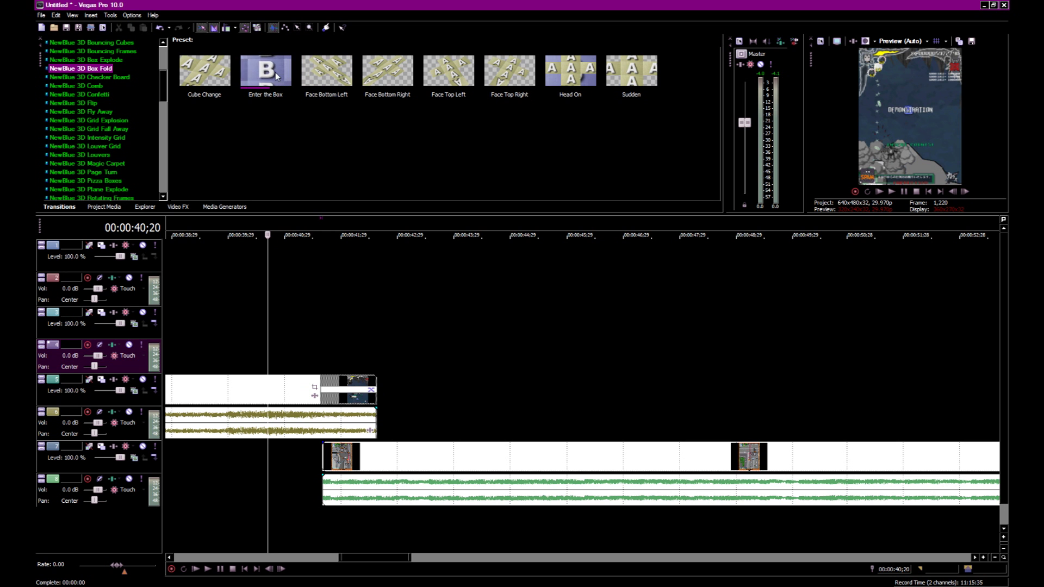
# Slide the third clip further left, preview the transition, then slide it back right 22 frames
pyautogui.click(415, 478)
pyautogui.moveTo(419, 459); pyautogui.dragTo(382, 457)
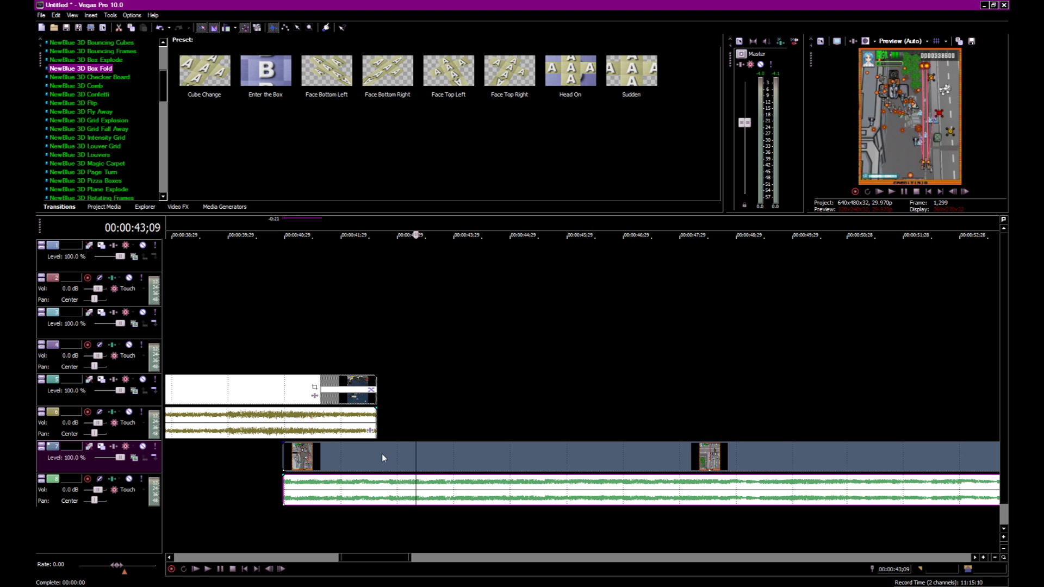
pyautogui.click(235, 319)
pyautogui.press('space')
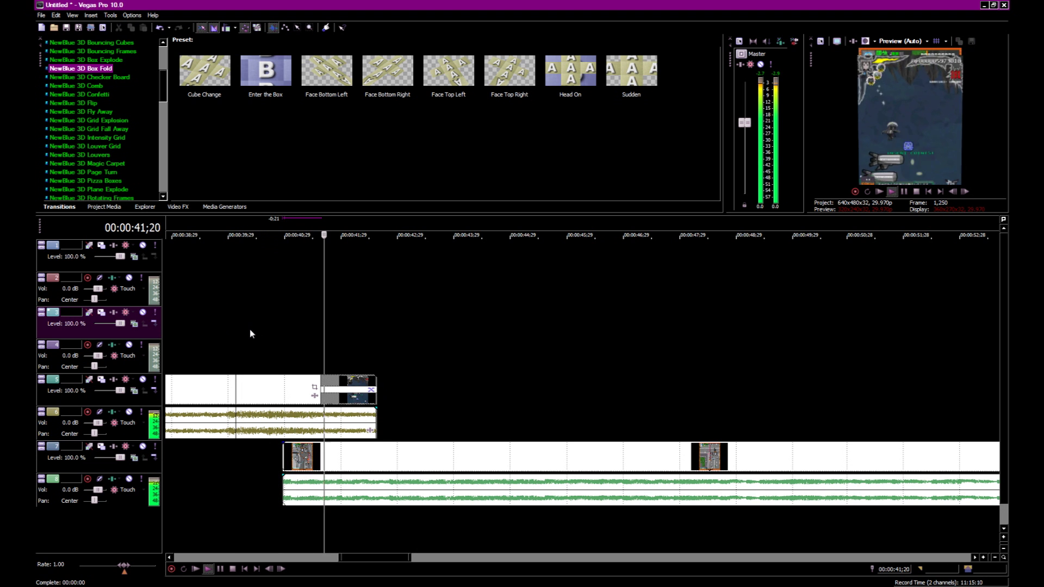
pyautogui.press('space')
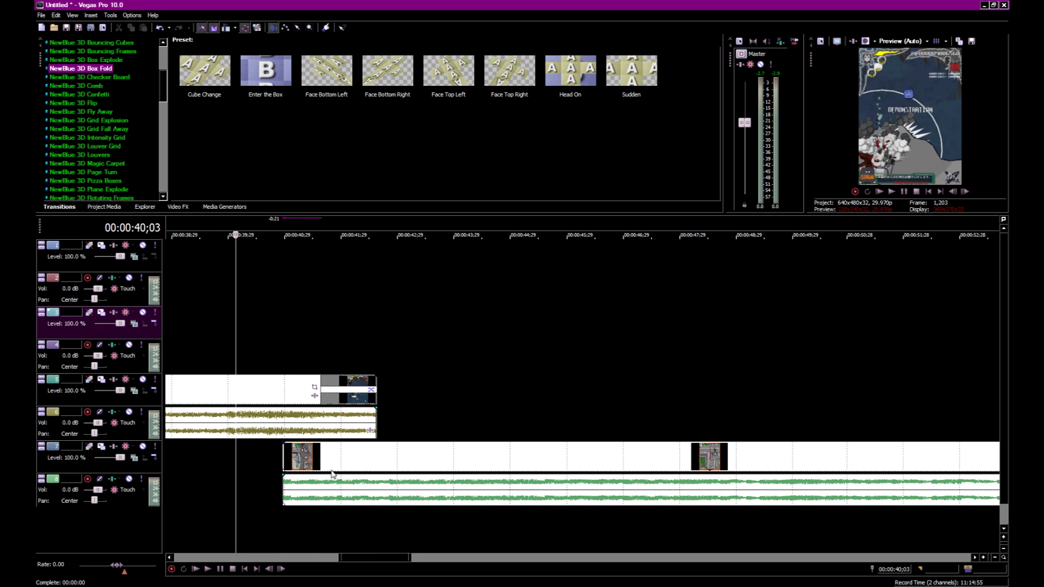
pyautogui.moveTo(333, 472); pyautogui.dragTo(374, 472)
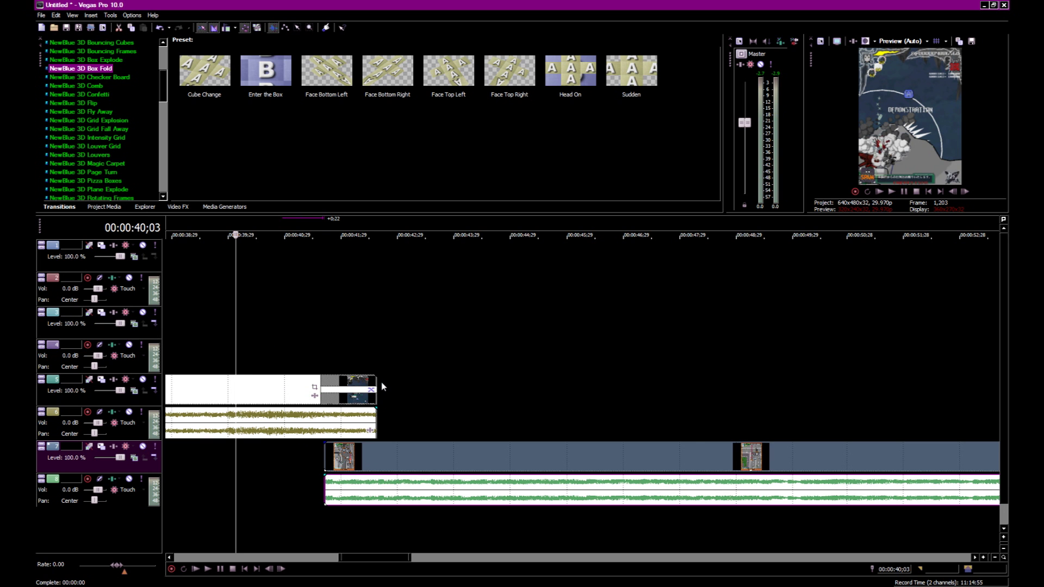
# Restore the lower clips after the upper clip's end and show the NewBlue 3D Bouncing Frames presets
pyautogui.hotkey('ctrl', 'z')
pyautogui.hotkey('ctrl', 'shift', 'z')
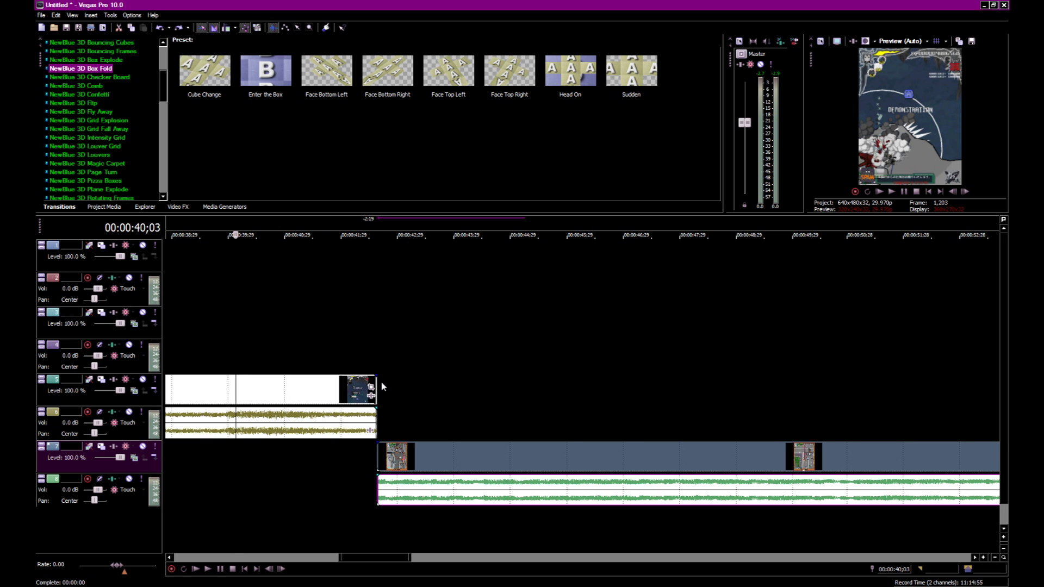
pyautogui.click(108, 52)
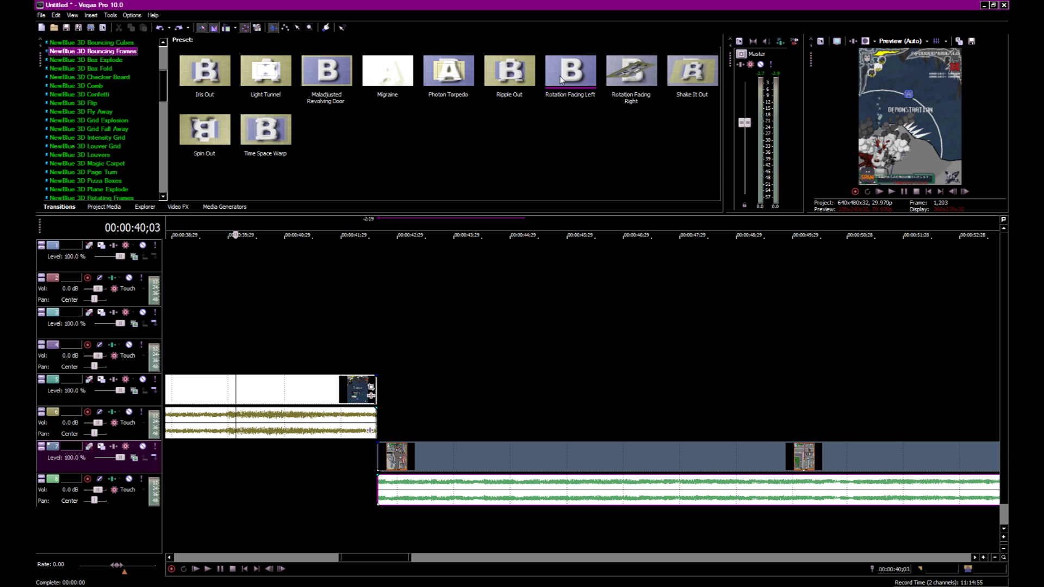
# Apply Rotation Facing Left to the upper clip's end and slide the lower clip left to overlap it
pyautogui.moveTo(565, 82); pyautogui.dragTo(375, 387)
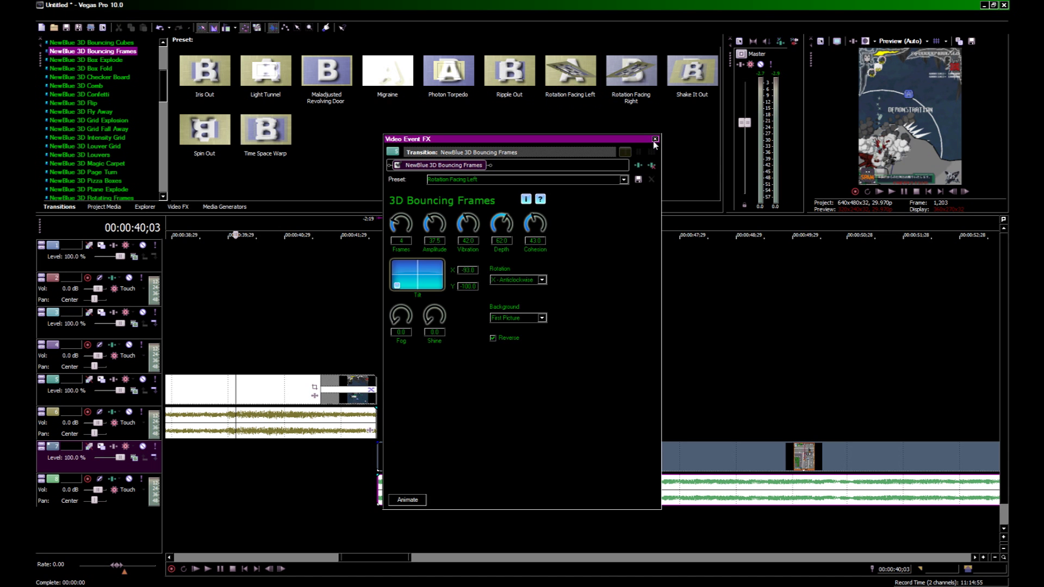
pyautogui.click(655, 139)
pyautogui.moveTo(577, 451); pyautogui.dragTo(519, 452)
# Preview the Rotation Facing Left transition twice from just before the overlap
pyautogui.click(264, 343)
pyautogui.click(296, 352)
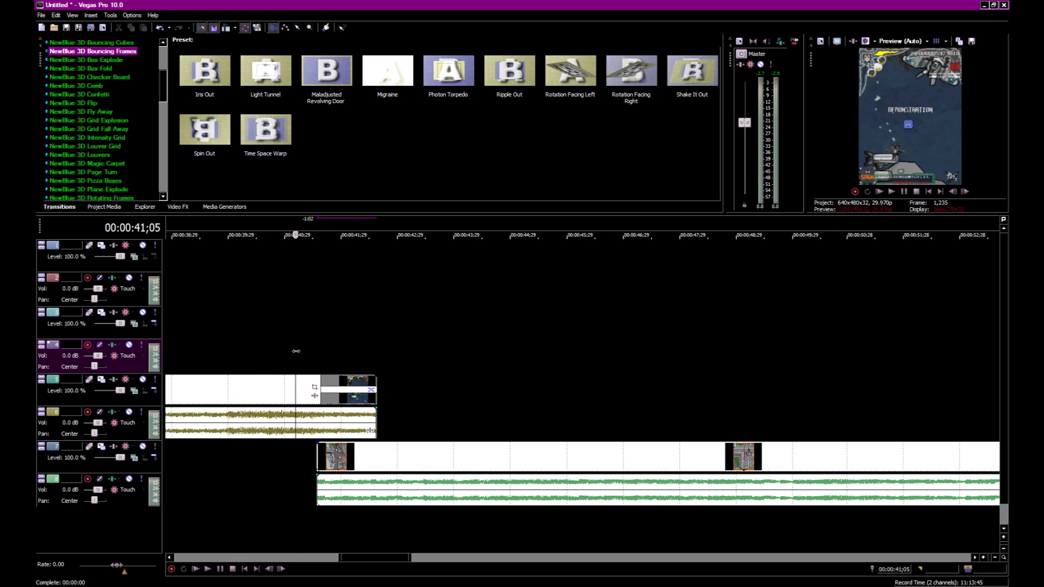
pyautogui.press('space')
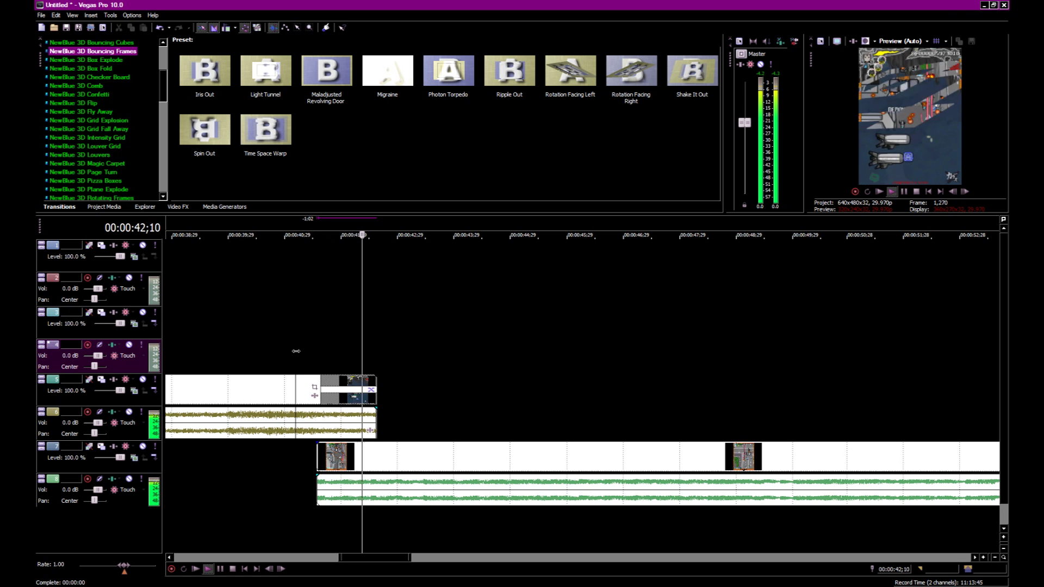
pyautogui.press('space')
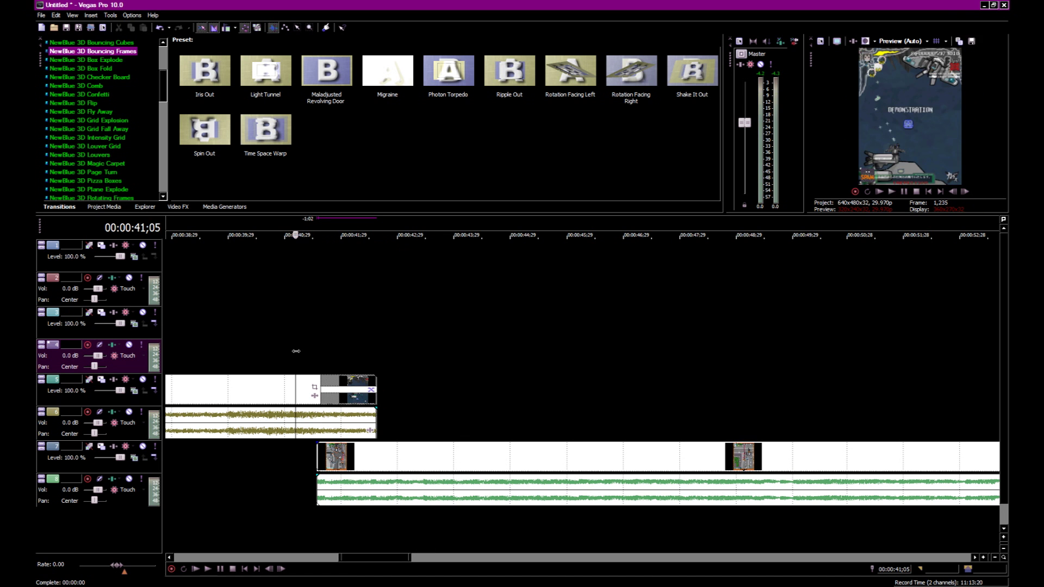
pyautogui.press('space')
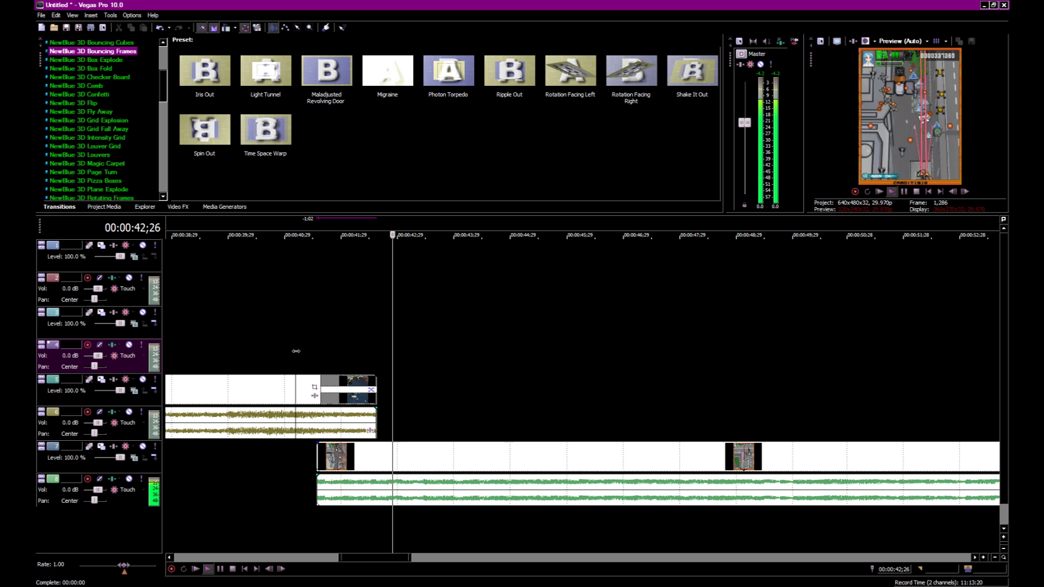
pyautogui.press('space')
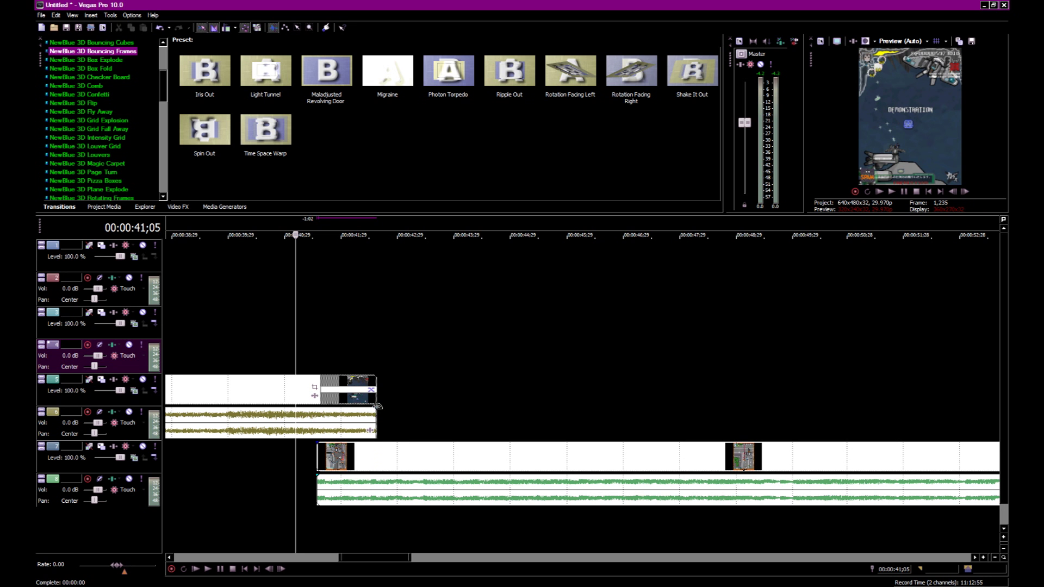
# Crossfade the two clips' audio over 0;27 across the overlap and preview it
pyautogui.moveTo(376, 408); pyautogui.dragTo(317, 407)
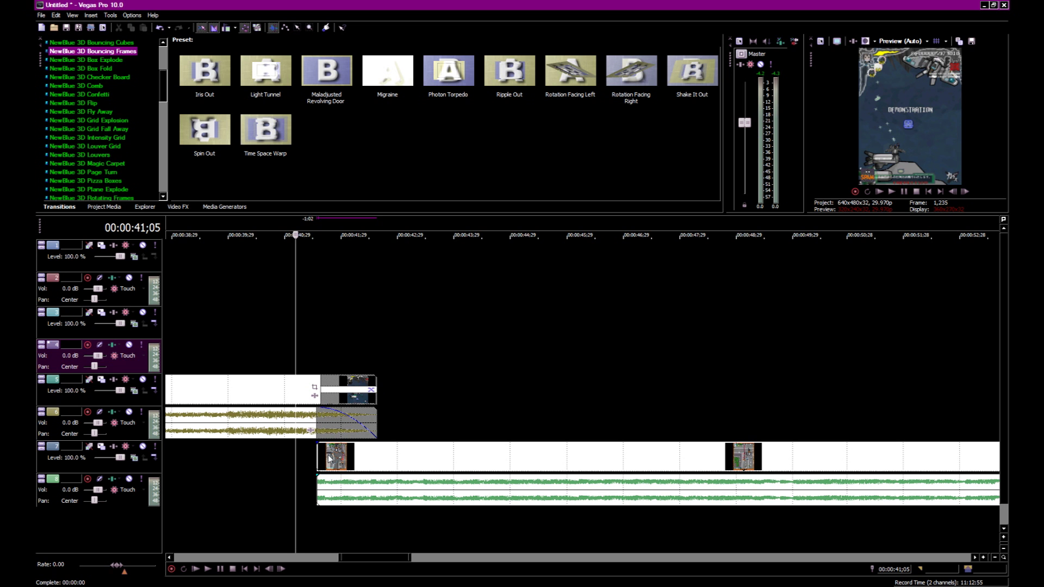
pyautogui.moveTo(314, 474); pyautogui.dragTo(376, 478)
pyautogui.press('space')
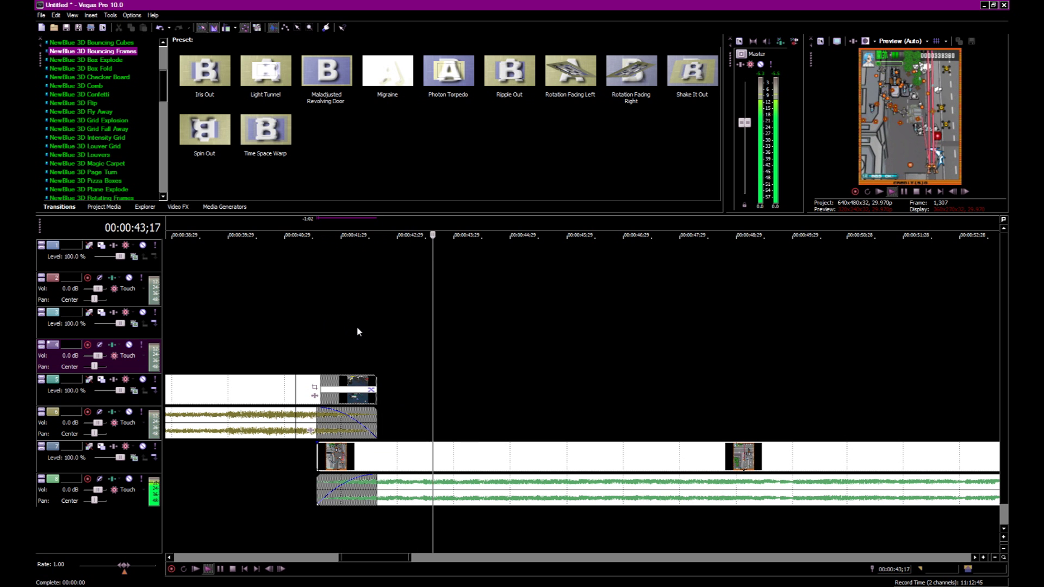
pyautogui.press('space')
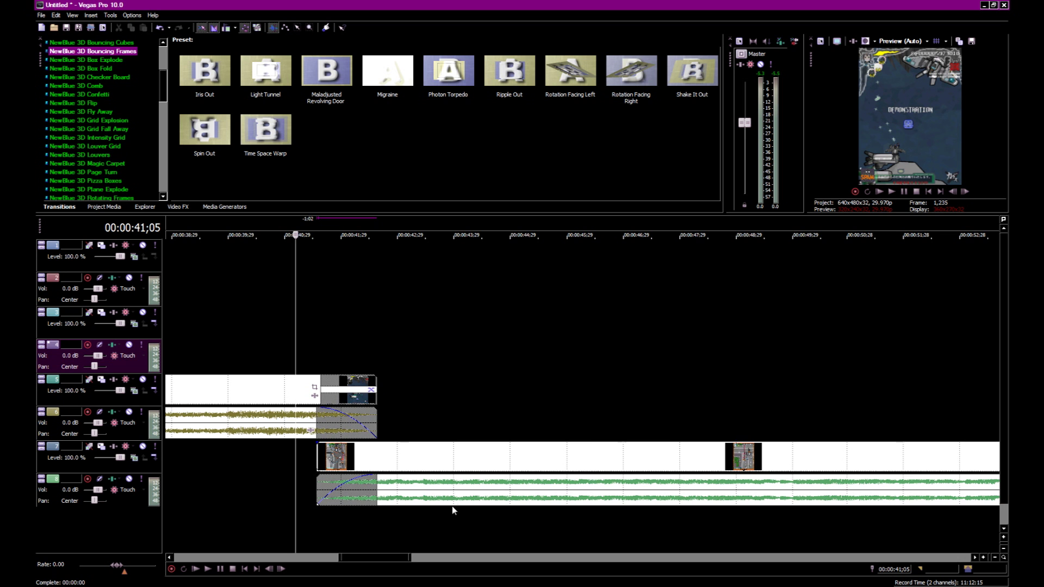
# Fade out the final radirgy clip's audio and video over about 0;24 and preview the ending
pyautogui.moveTo(390, 555); pyautogui.dragTo(385, 560)
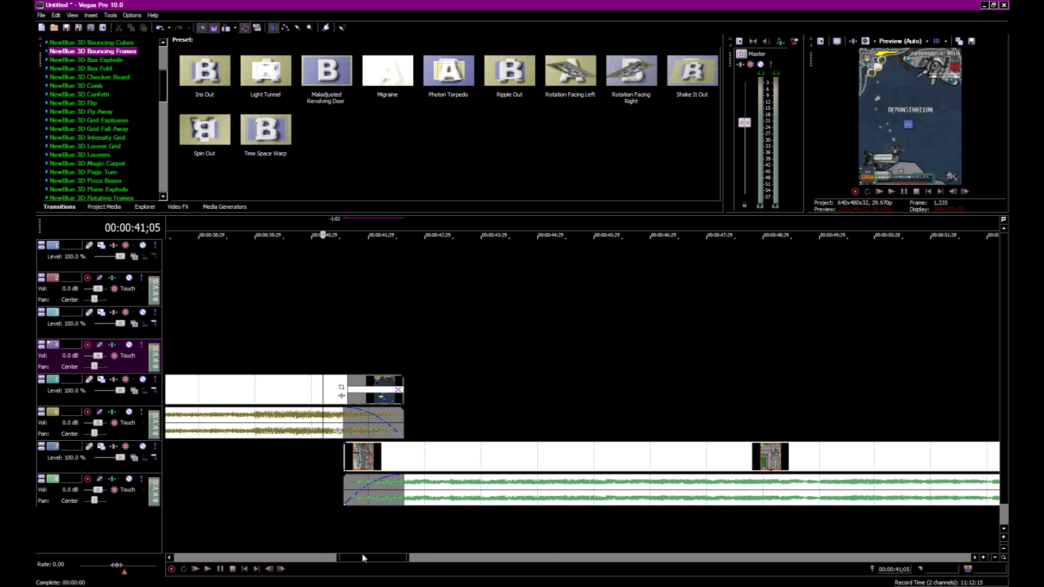
pyautogui.moveTo(361, 557); pyautogui.dragTo(405, 560)
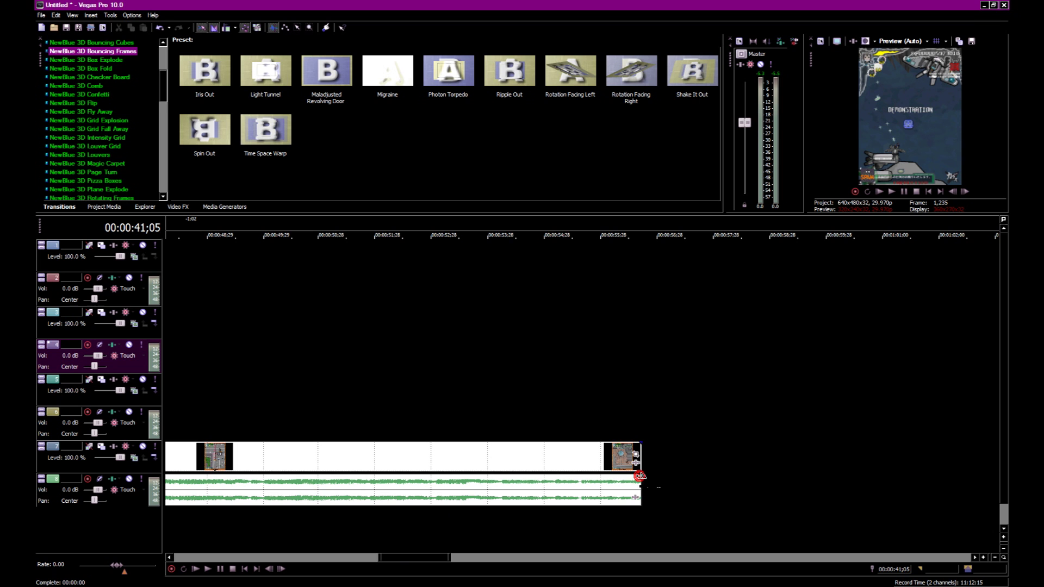
pyautogui.moveTo(639, 476); pyautogui.dragTo(596, 473)
pyautogui.moveTo(641, 443); pyautogui.dragTo(601, 440)
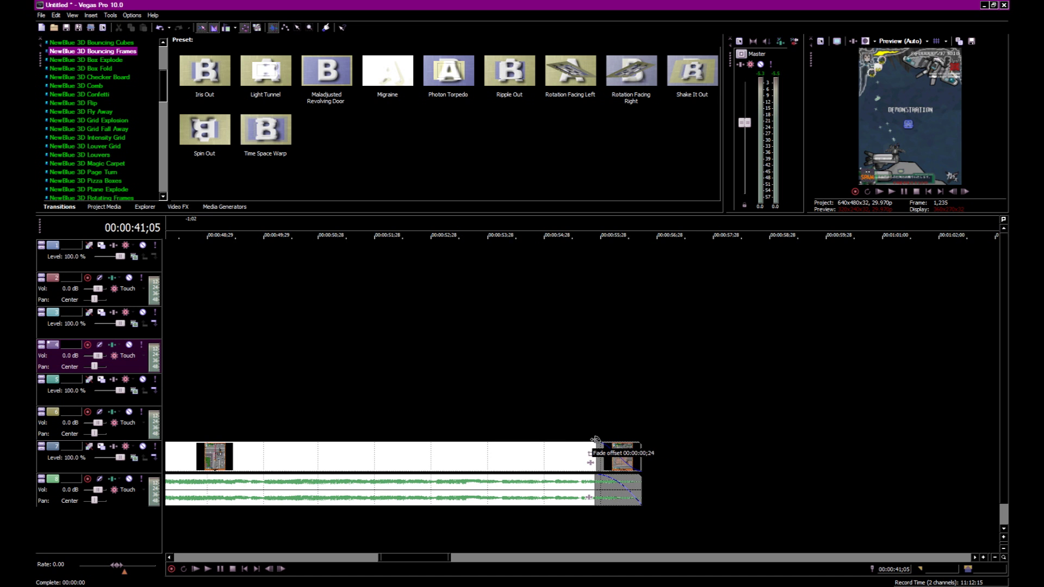
pyautogui.click(528, 426)
pyautogui.press('space')
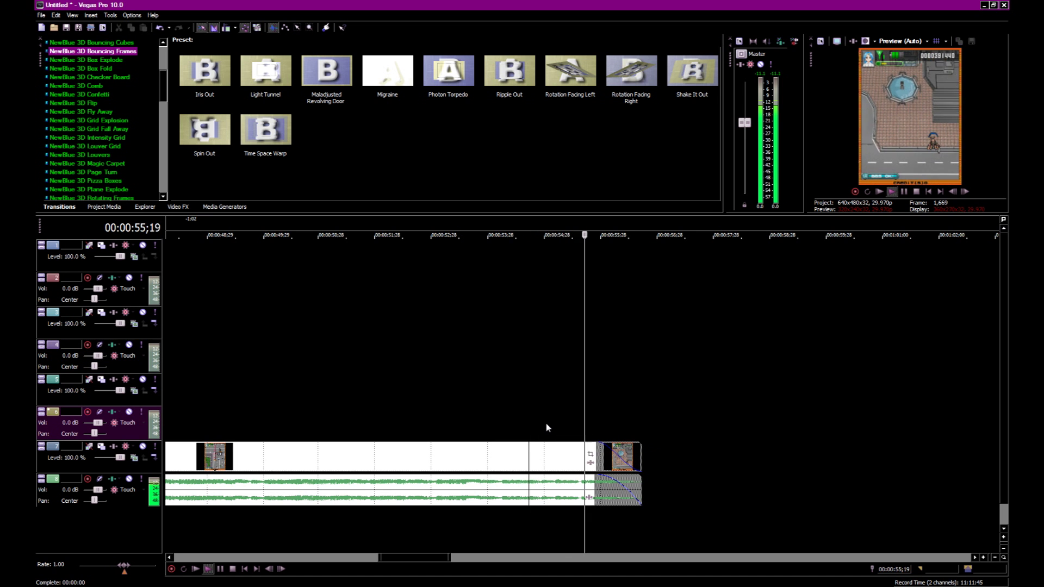
pyautogui.press('space')
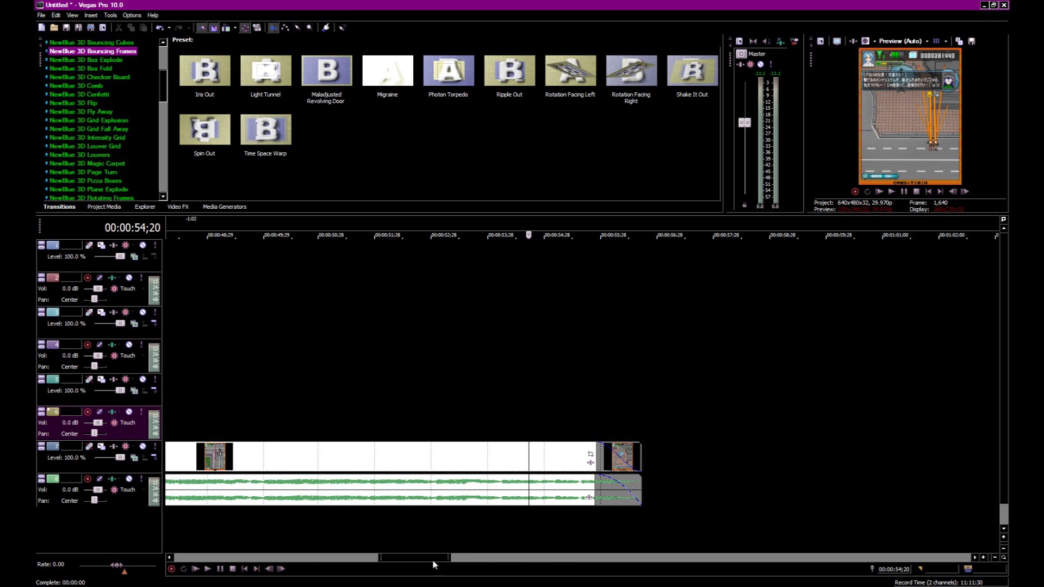
# Scroll to the timeline start and fade in the opening clip's video
pyautogui.moveTo(433, 558); pyautogui.dragTo(98, 532)
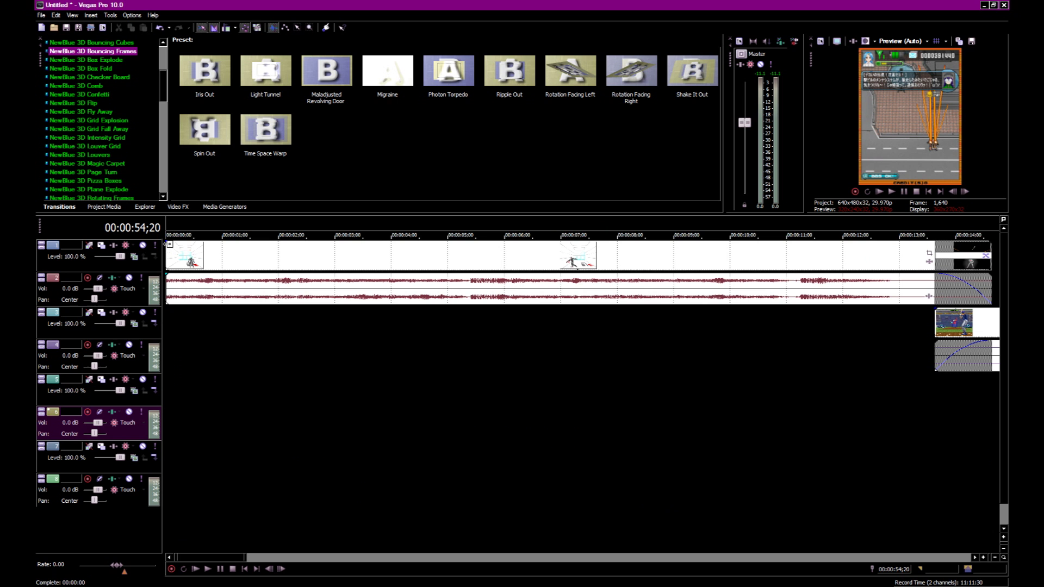
pyautogui.moveTo(164, 242); pyautogui.dragTo(212, 244)
pyautogui.click(168, 270)
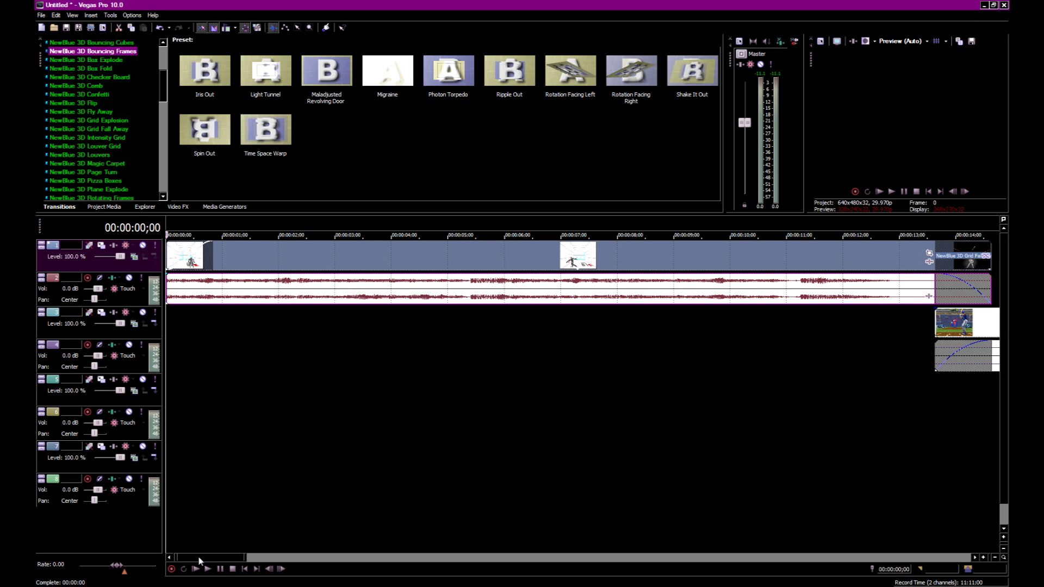
# Fade in the Cosmic Smash clip's audio at the start and preview the opening twice
pyautogui.click(214, 246)
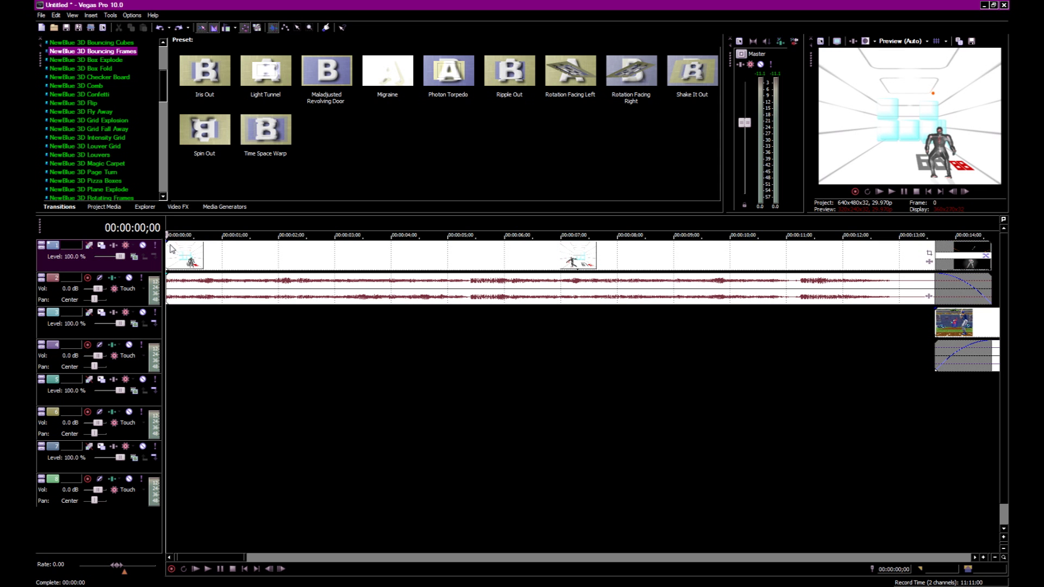
pyautogui.moveTo(166, 275); pyautogui.dragTo(204, 278)
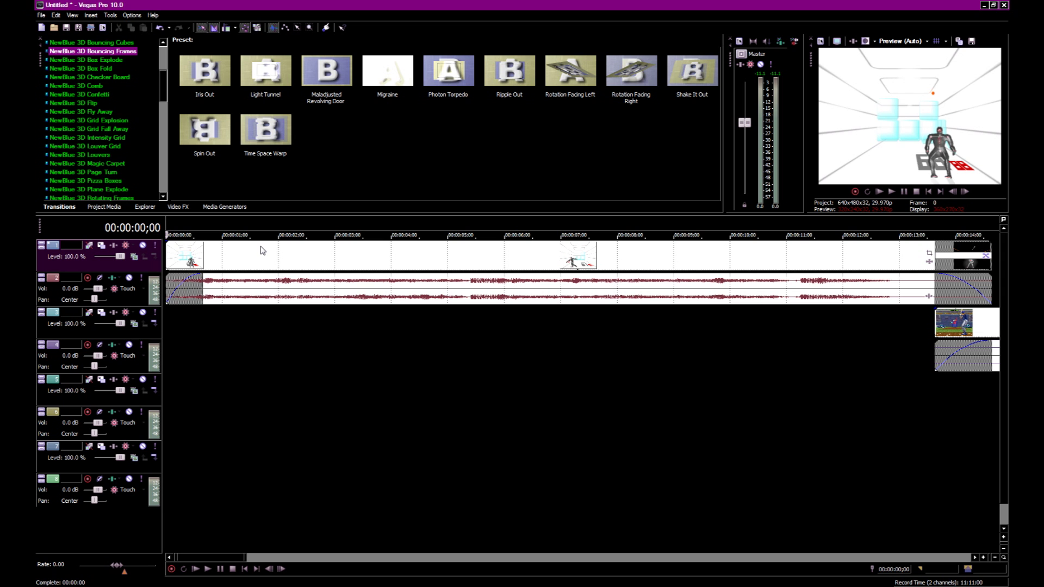
pyautogui.press('space')
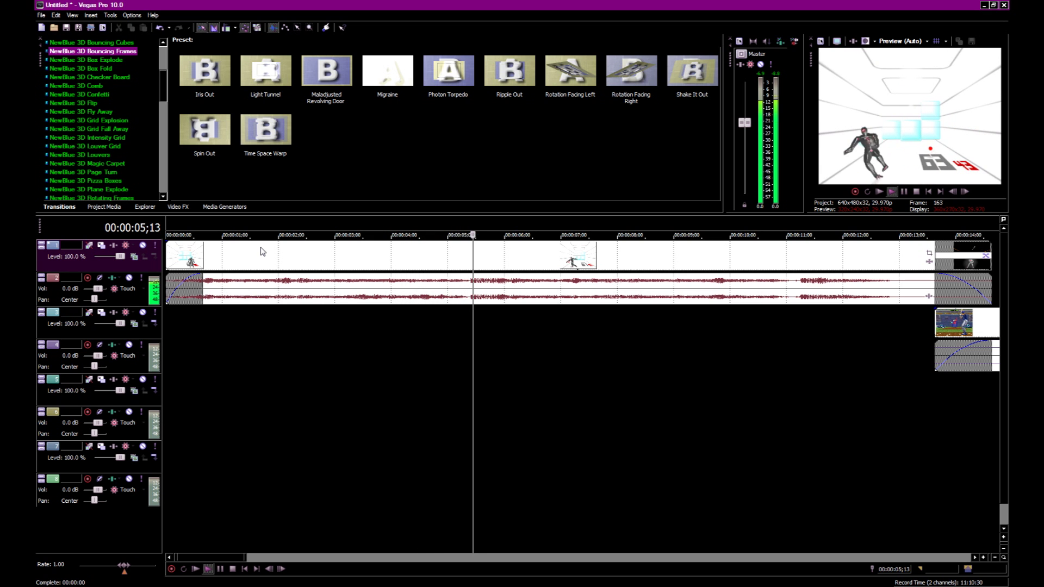
pyautogui.press('space')
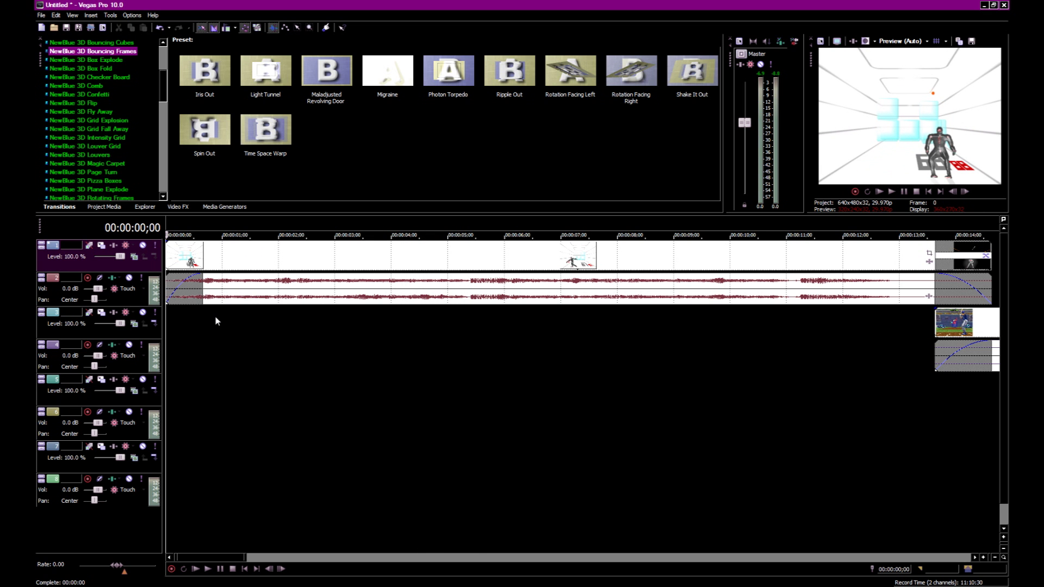
pyautogui.press('space')
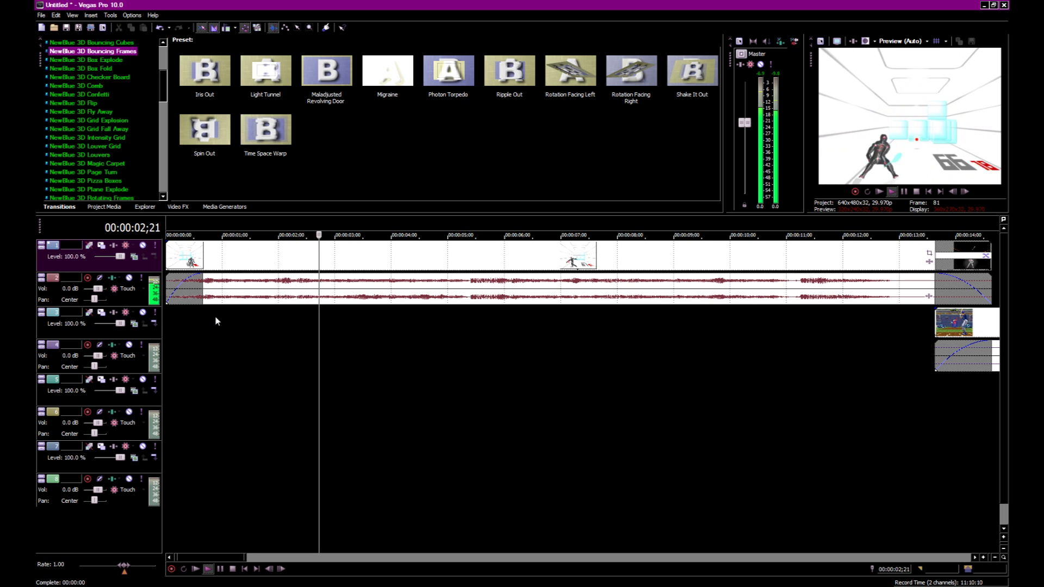
pyautogui.press('space')
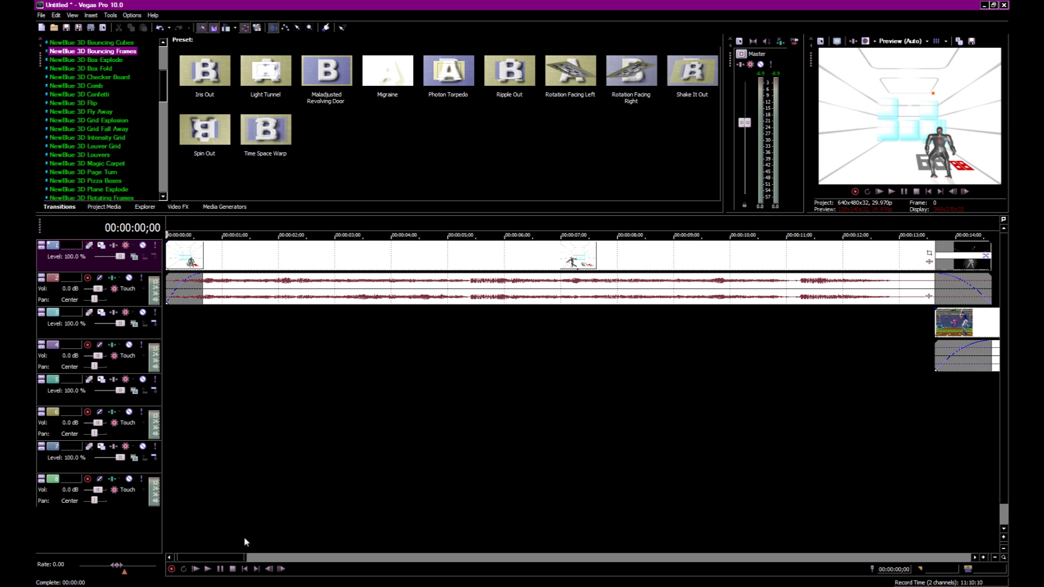
pyautogui.moveTo(234, 558); pyautogui.dragTo(350, 566)
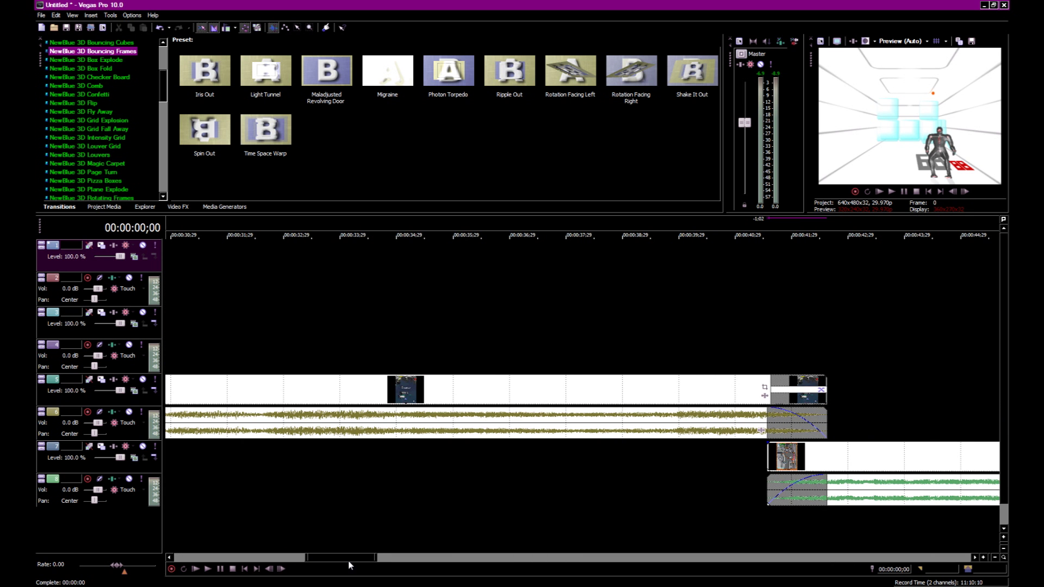
pyautogui.moveTo(349, 565); pyautogui.dragTo(197, 546)
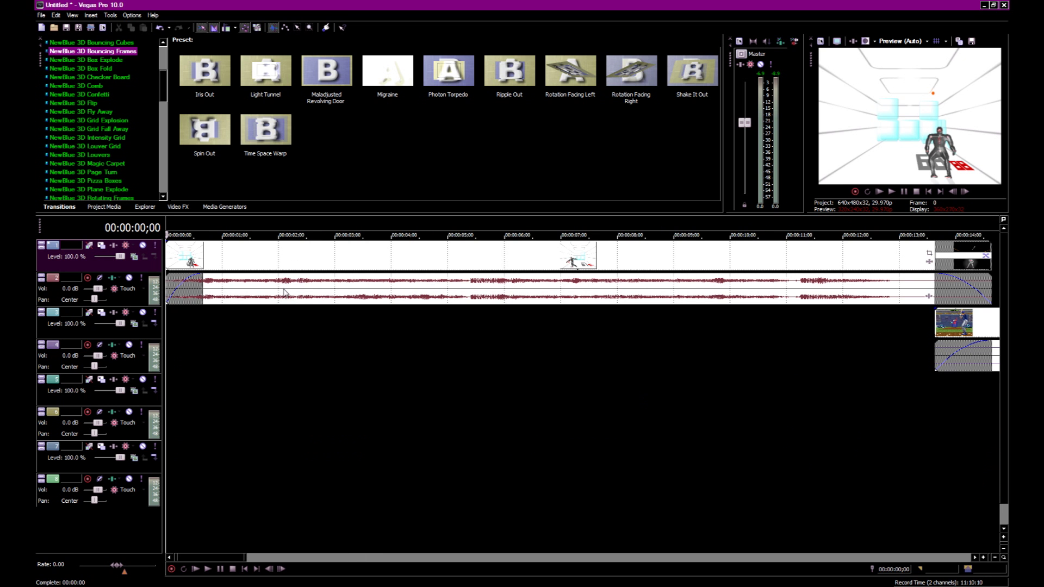